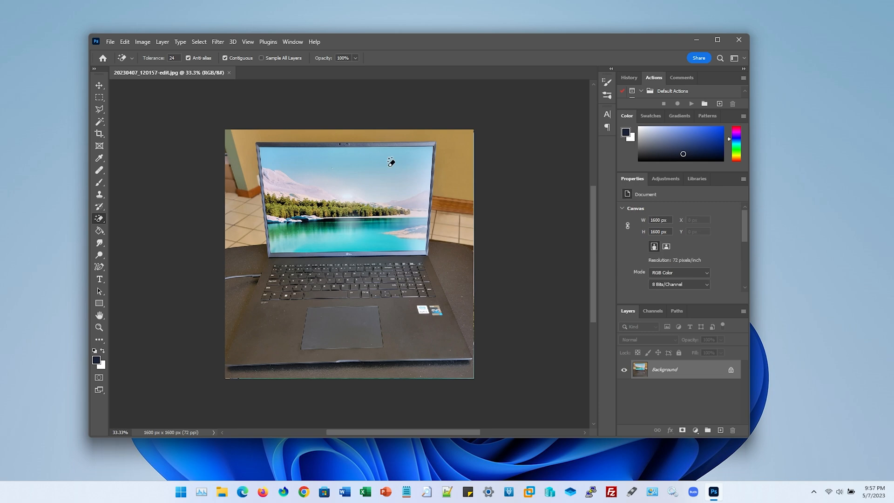
Close the open laptop photo and enable Use Graphics Processor in the Performance preferences, accepting the advanced graphics settings
key("ctrl+0")
key("ctrl+w")
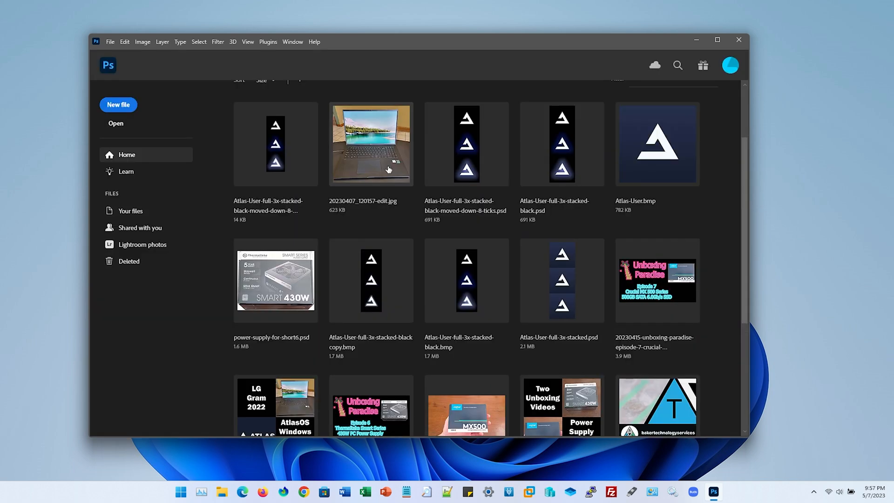
left_click(124, 42)
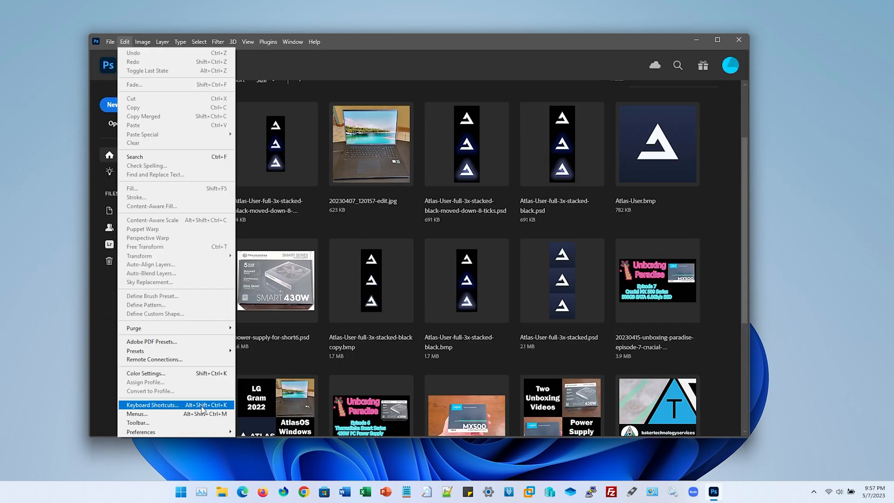
mouse_move(210, 432)
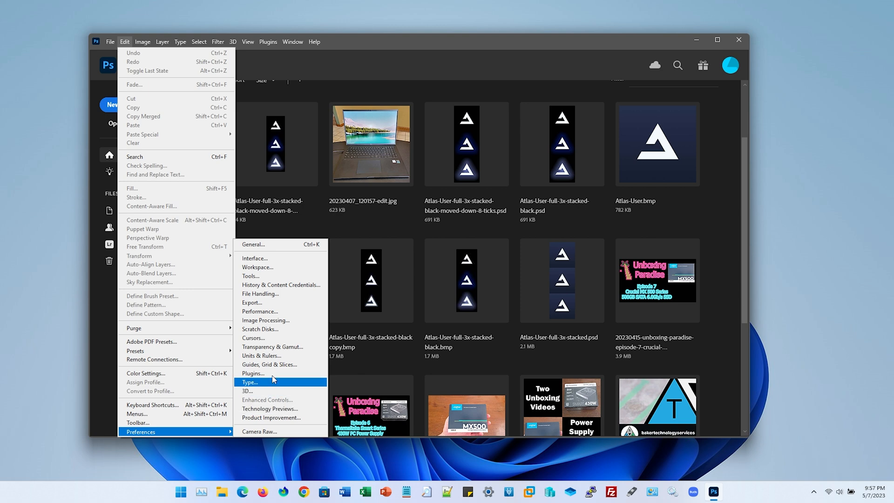
left_click(283, 312)
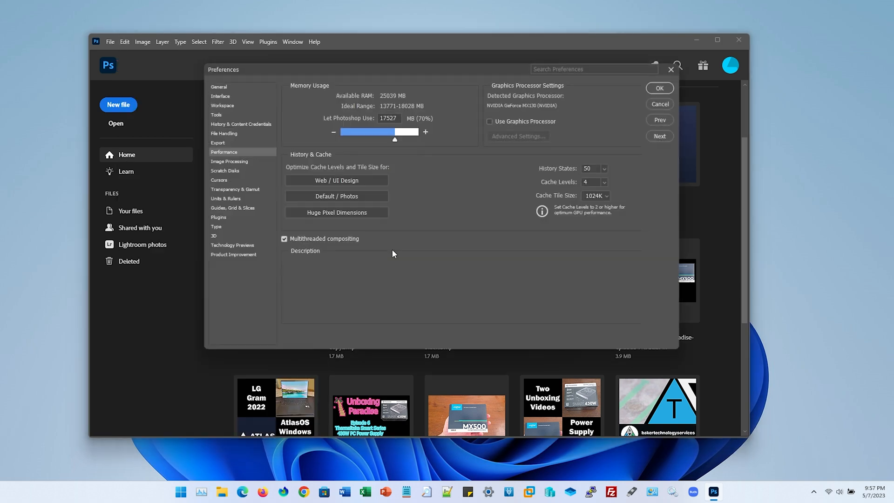
left_click(504, 121)
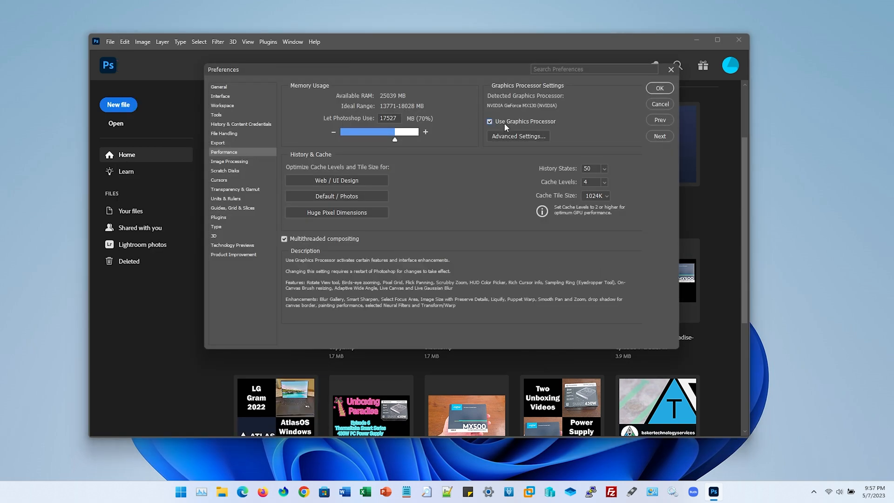
left_click(518, 136)
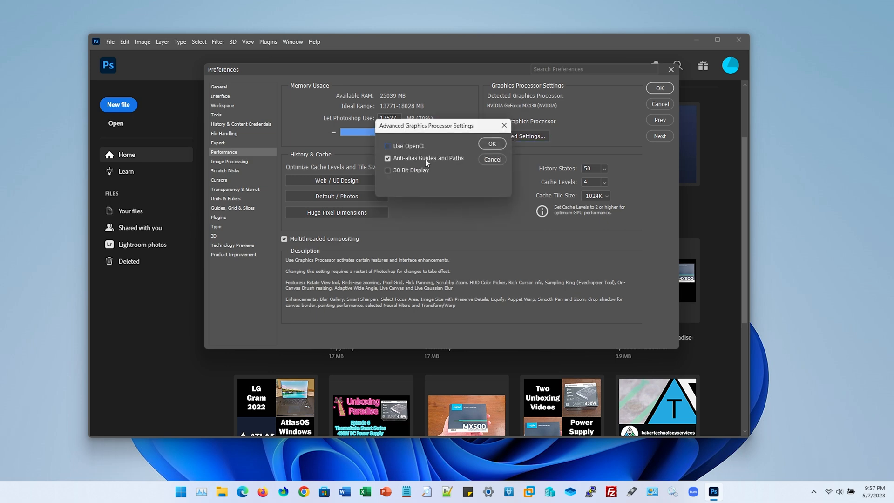
left_click(487, 144)
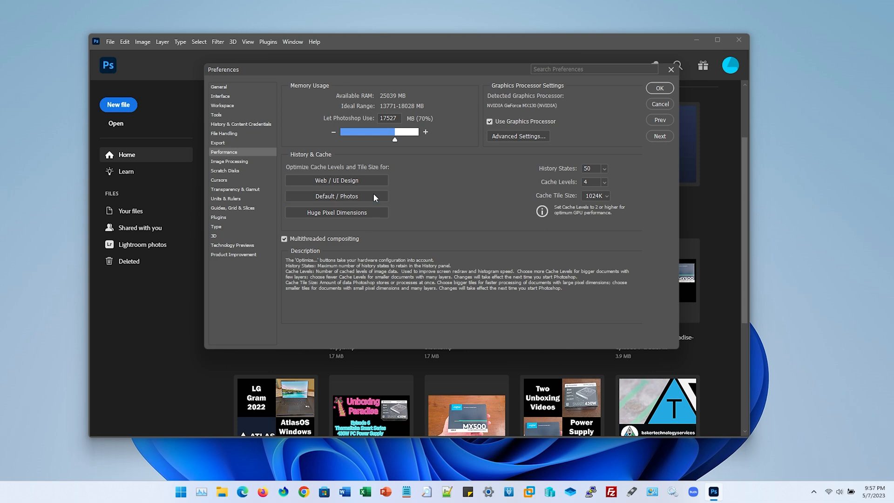
key("Return")
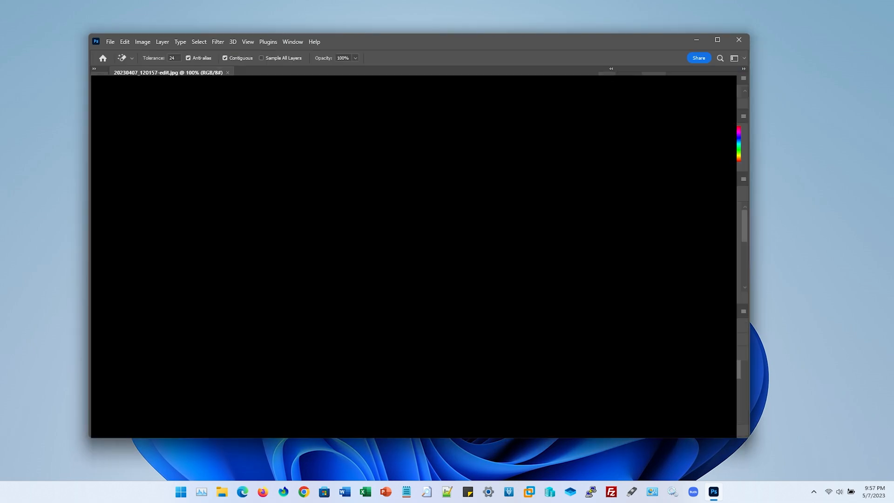
Close the reopened laptop photo and confirm the advanced graphics processor settings with Anti-alias Guides and Paths enabled
key("ctrl+w")
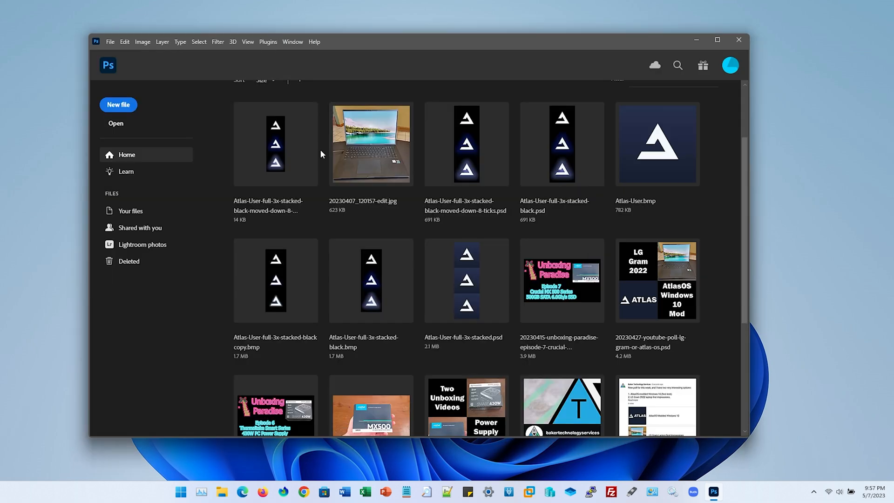
left_click(125, 43)
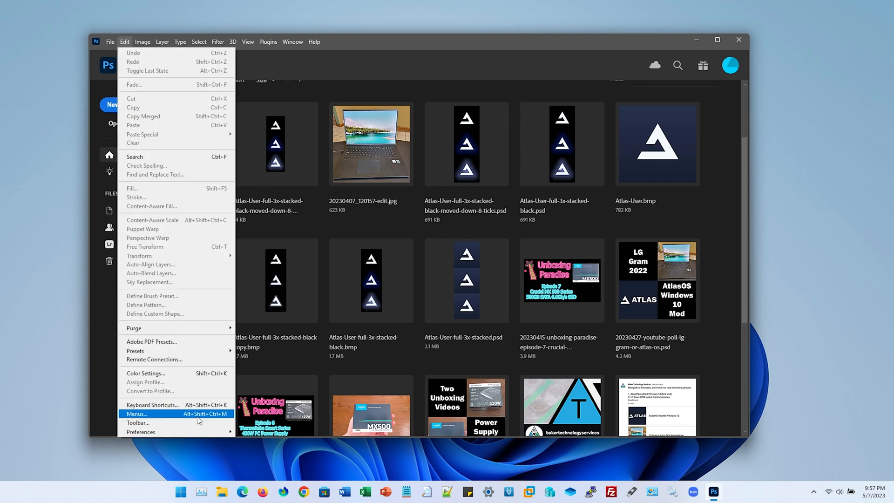
mouse_move(205, 432)
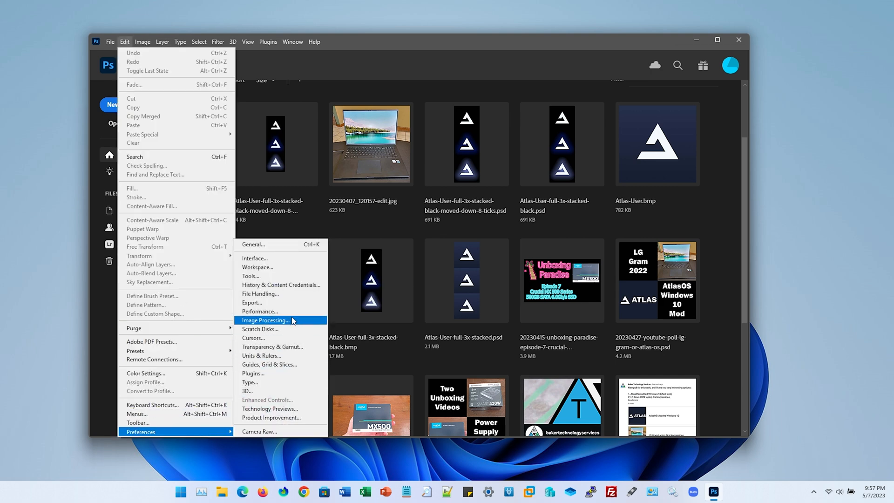
left_click(292, 320)
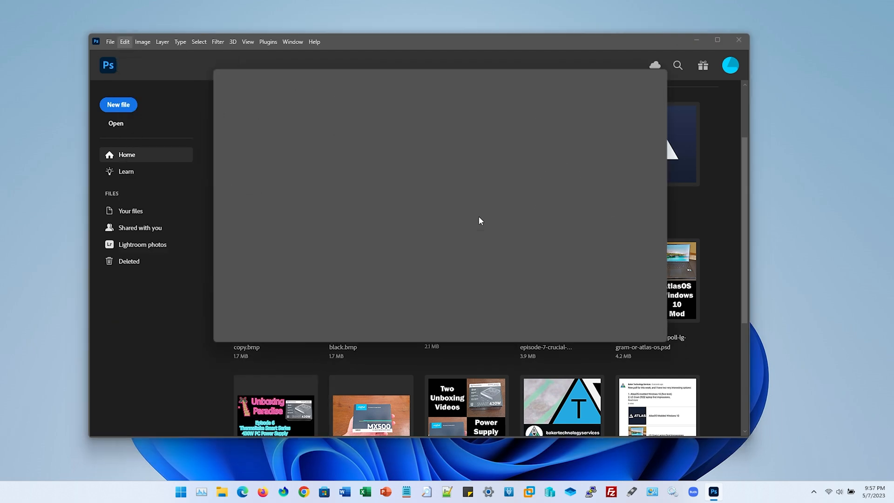
left_click(525, 137)
left_click(439, 159)
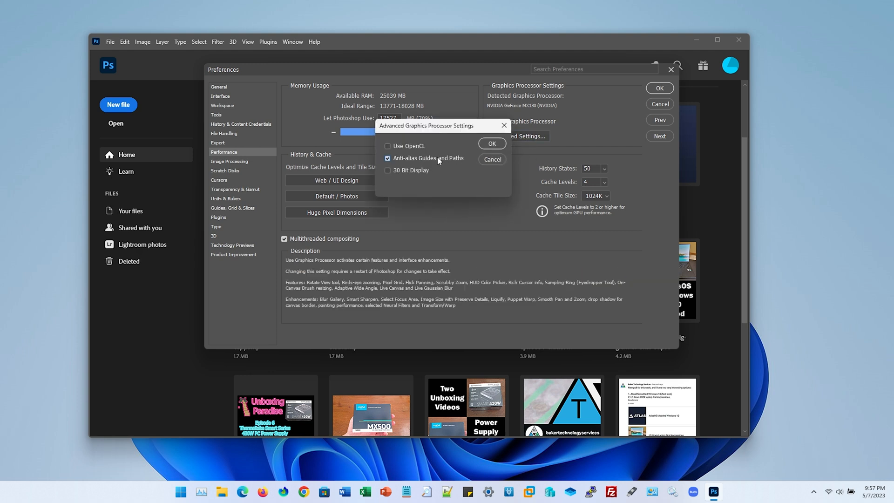
left_click(491, 144)
left_click(660, 89)
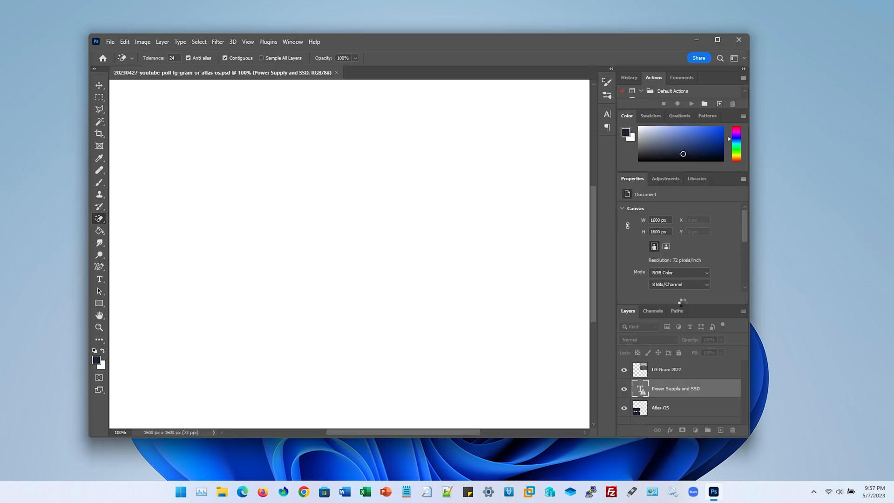
Close the poll document, enable Older GPU mode (pre 2016) in the Technology Previews preferences and quit Photoshop
key("ctrl+w")
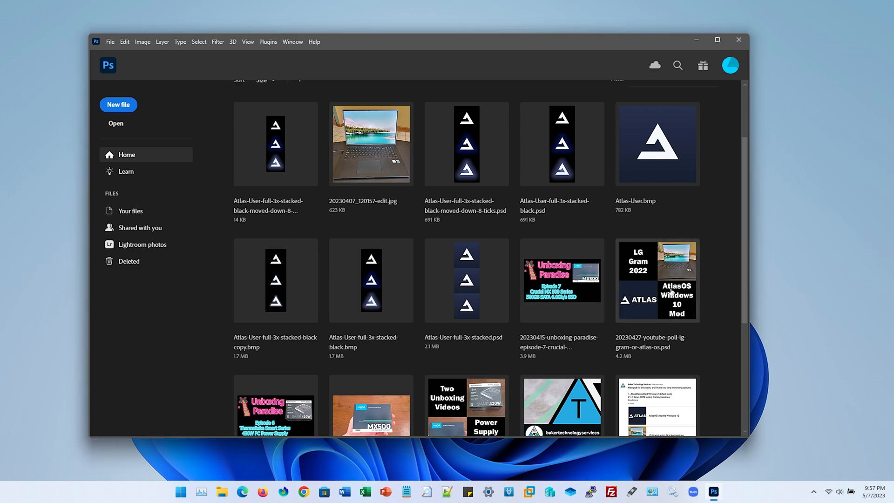
left_click(126, 42)
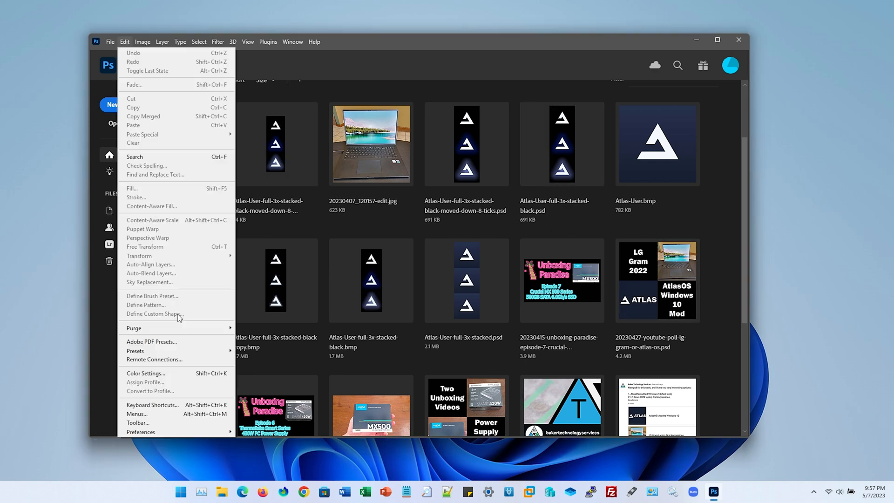
mouse_move(210, 432)
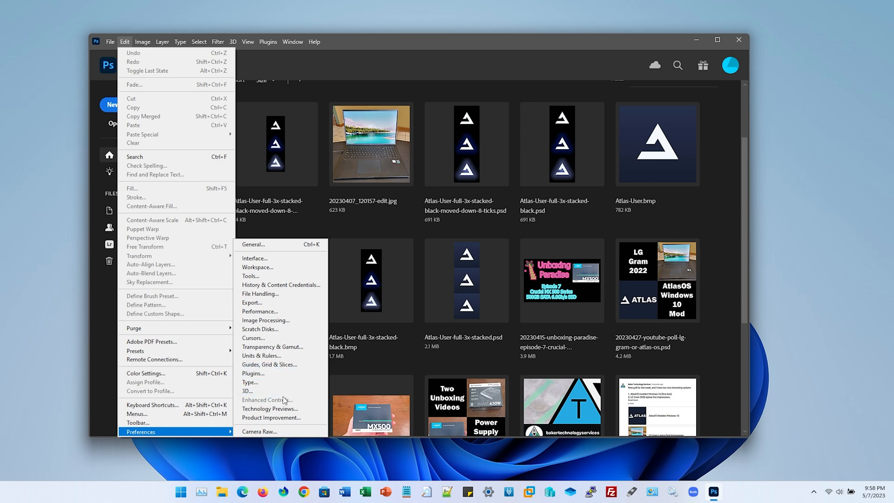
left_click(270, 408)
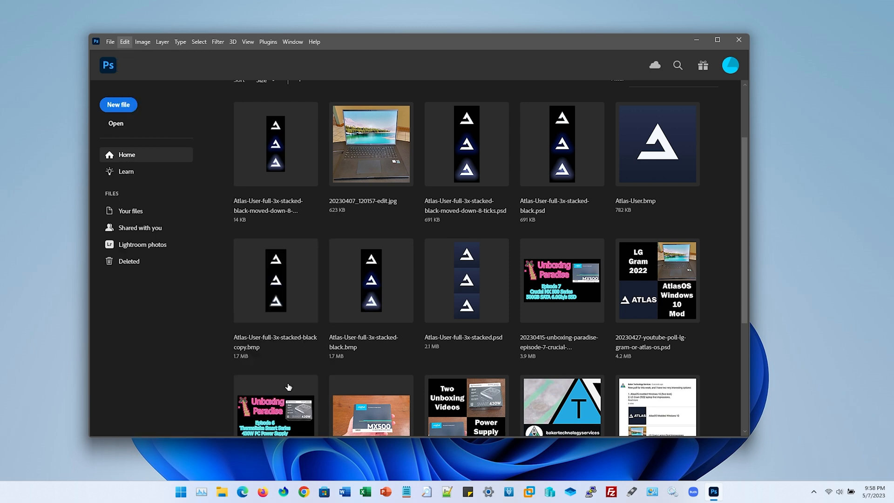
mouse_move(327, 146)
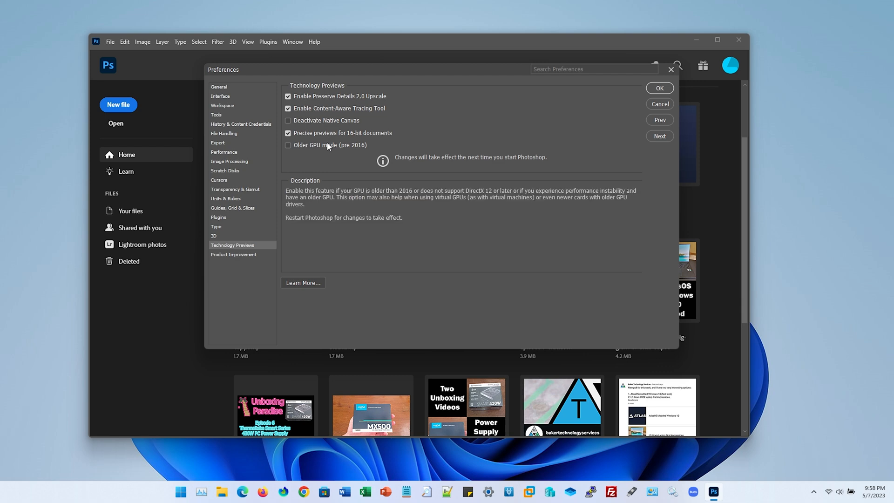
left_click(327, 146)
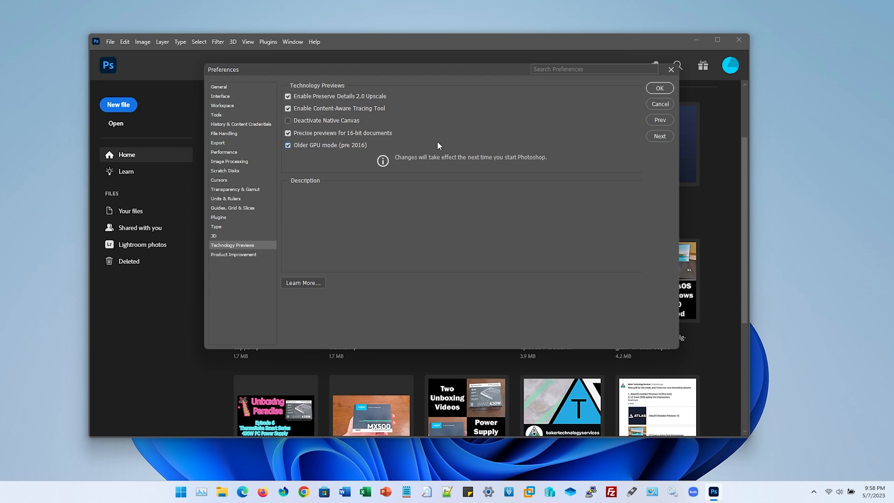
left_click(659, 88)
left_click(738, 40)
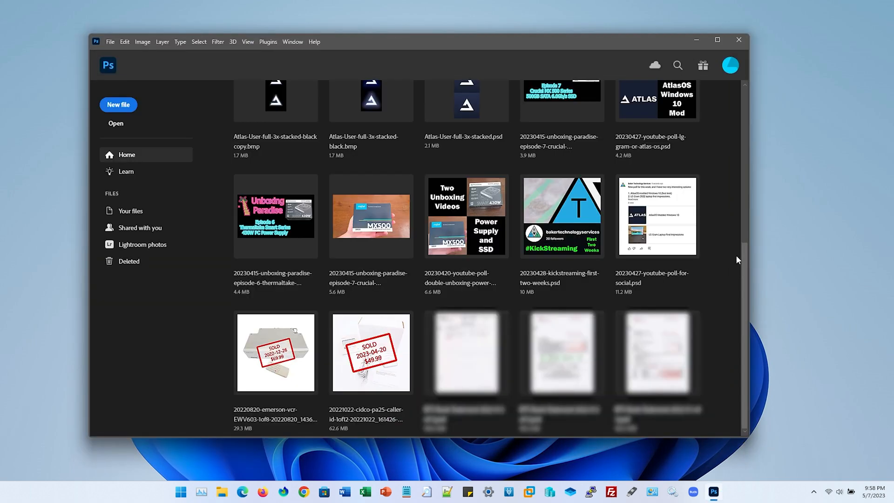
Switch to Task Manager and show the performance graphs for the NVIDIA GPU
scroll(737, 246, "up", 1)
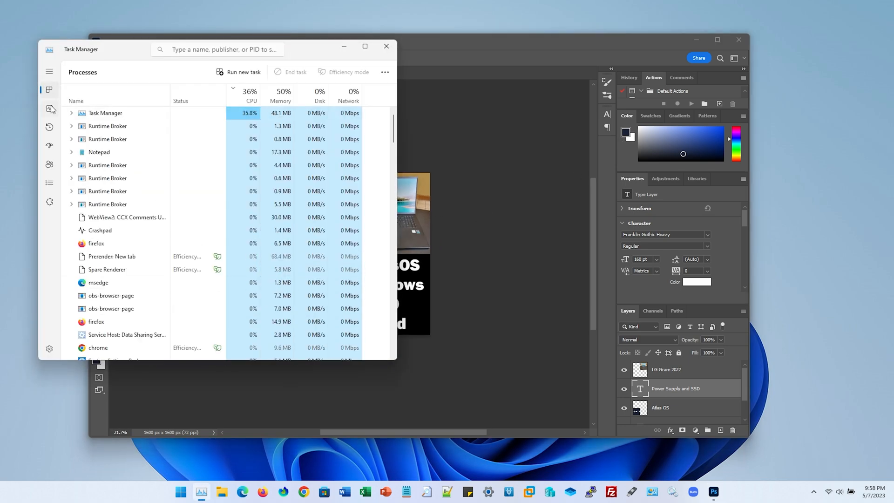
left_click(50, 109)
left_click(112, 311)
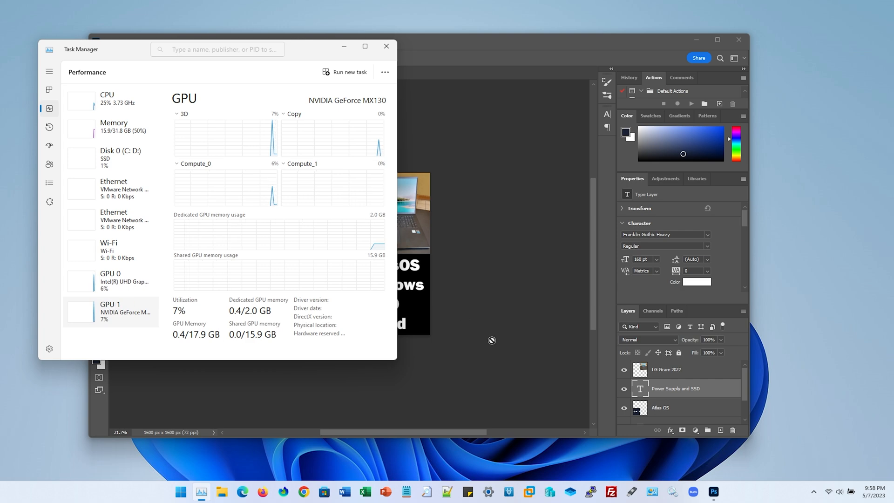
Return to the poll image in Photoshop, test zooming it in and out, and activate the Rectangular Marquee tool
left_click(492, 318)
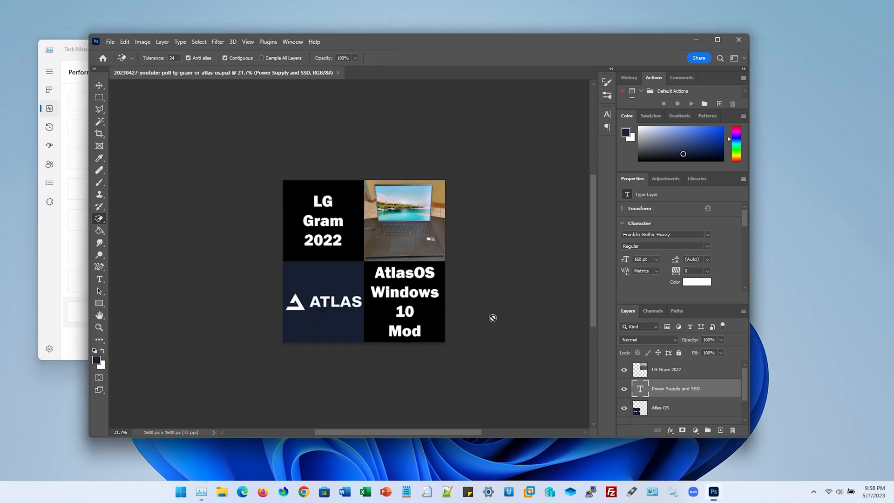
scroll(492, 318, "up", 5)
scroll(493, 318, "down", 5)
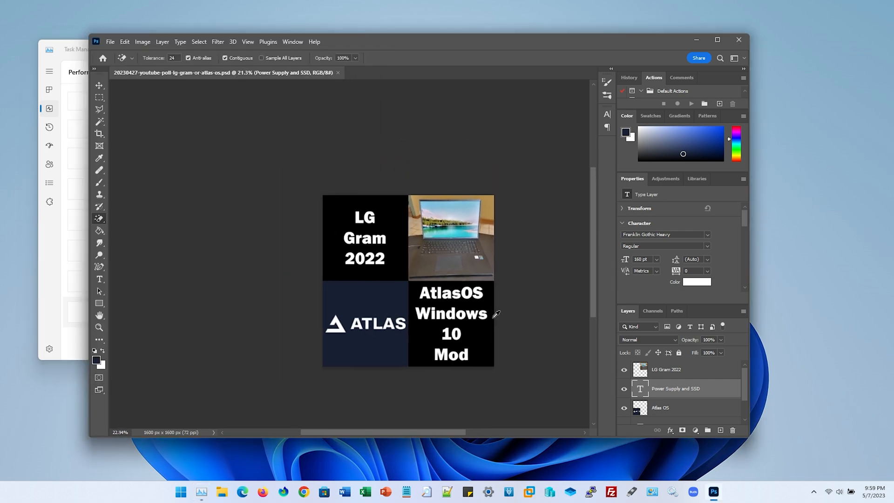
scroll(495, 316, "up", 3)
key("m")
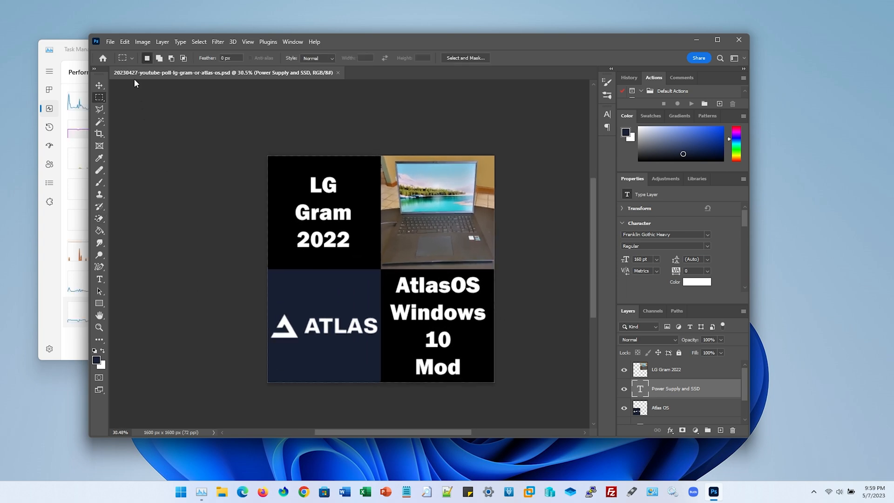
Review the Older GPU mode (pre 2016) and Deactivate Native Canvas options in the Technology Previews preferences without saving changes
left_click(125, 42)
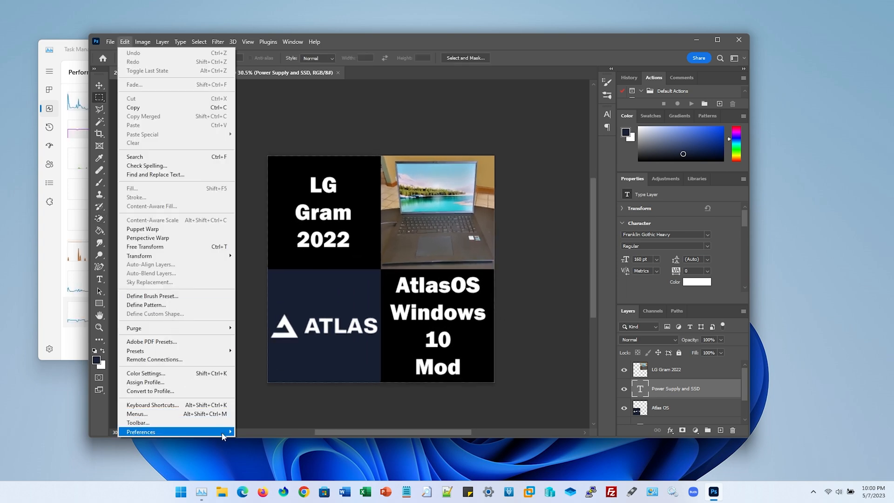
mouse_move(223, 431)
left_click(291, 408)
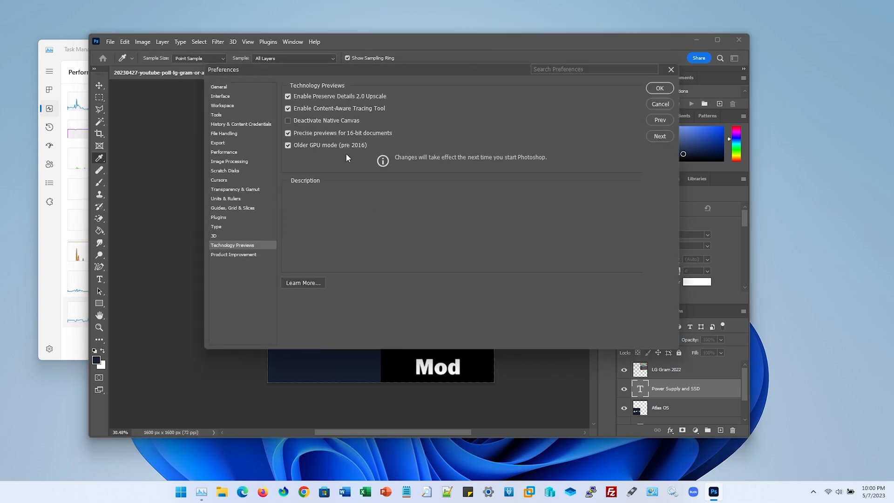
left_click(306, 145)
left_click(305, 146)
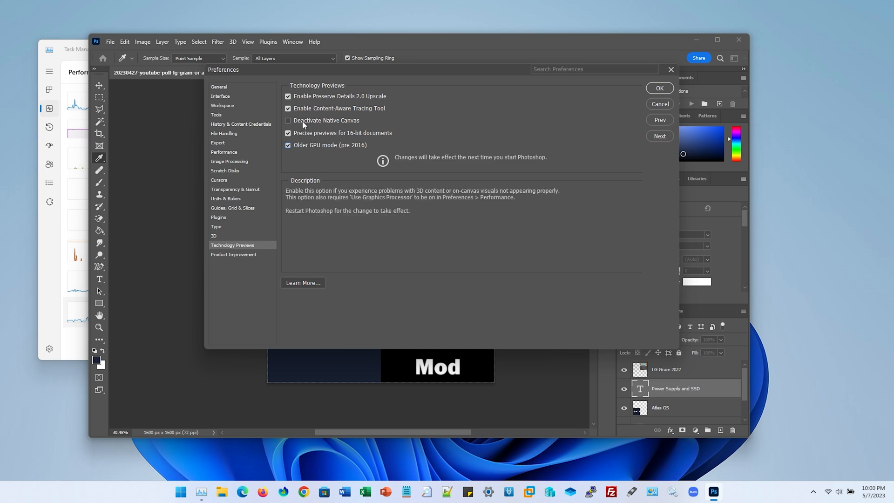
left_click(303, 124)
left_click(304, 124)
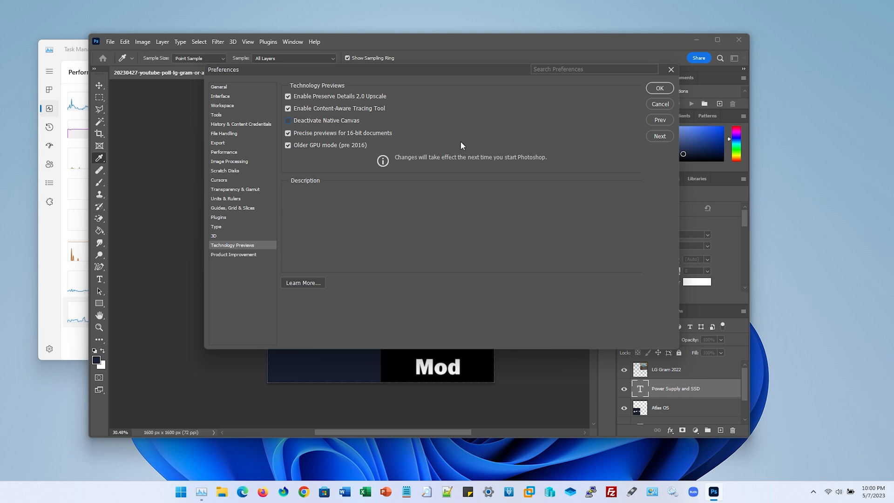
left_click(660, 104)
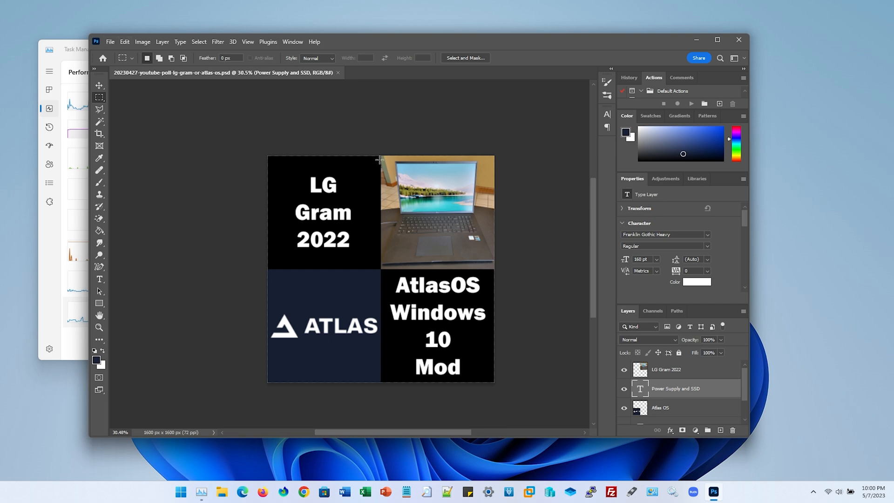
Close the poll document and return to the recent files on the home screen
left_click(127, 42)
left_click(396, 99)
key("ctrl+w")
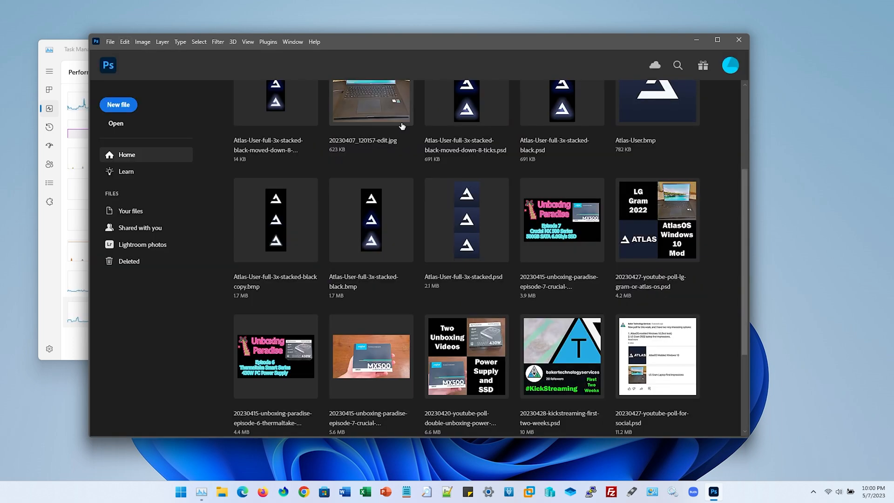
scroll(459, 122, "up", 1)
key("ctrl+w")
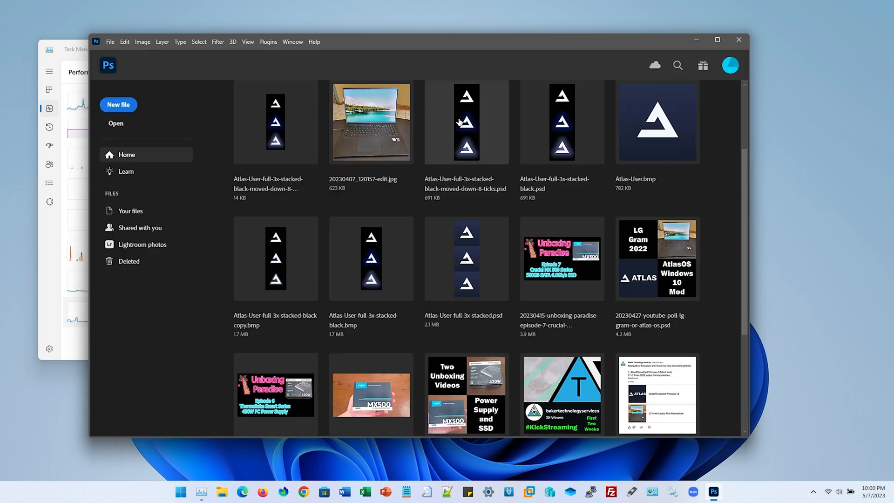
Open Atlas-User-full-3x-stacked-black-moved-down-8-ticks.psd from the recent files and test zooming the canvas in and out
left_click(460, 122)
key("ctrl+minus")
key("ctrl+minus")
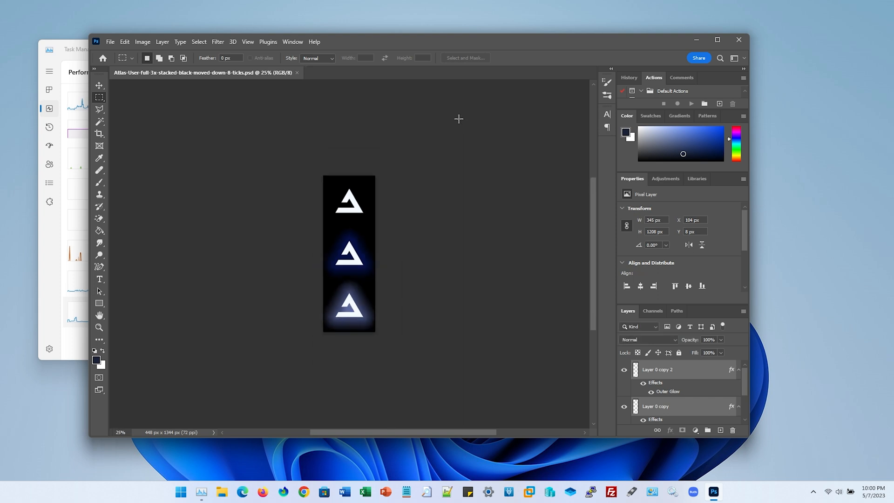
key("ctrl+plus")
scroll(459, 119, "up", 1)
scroll(459, 118, "down", 4)
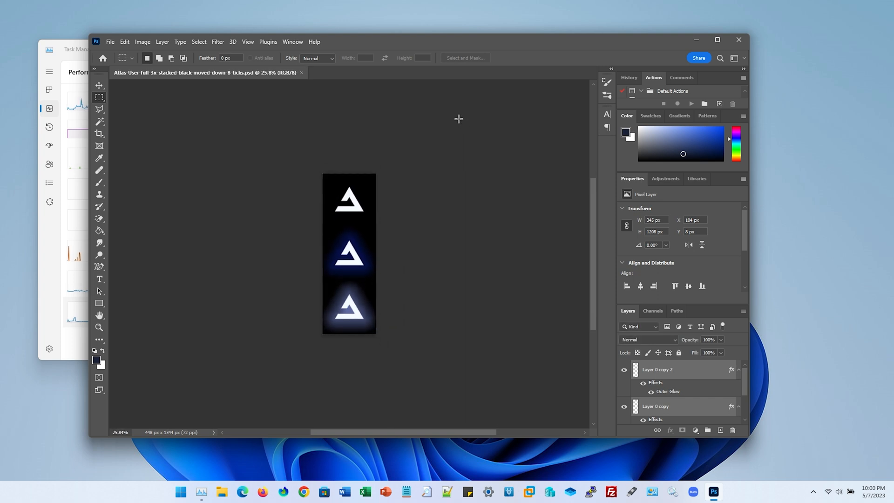
Test zooming the stacked logo canvas in and out, and check GPU 1 activity in Task Manager
scroll(459, 118, "up", 7)
scroll(458, 119, "down", 1)
left_click(74, 315)
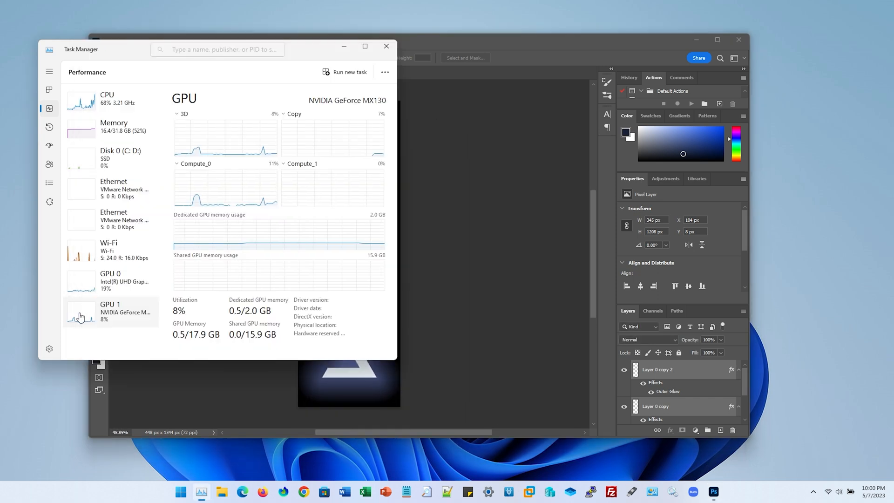
Close the Atlas-User PSD document, exit Photoshop, and close Task Manager
left_click(476, 251)
key("ctrl+w")
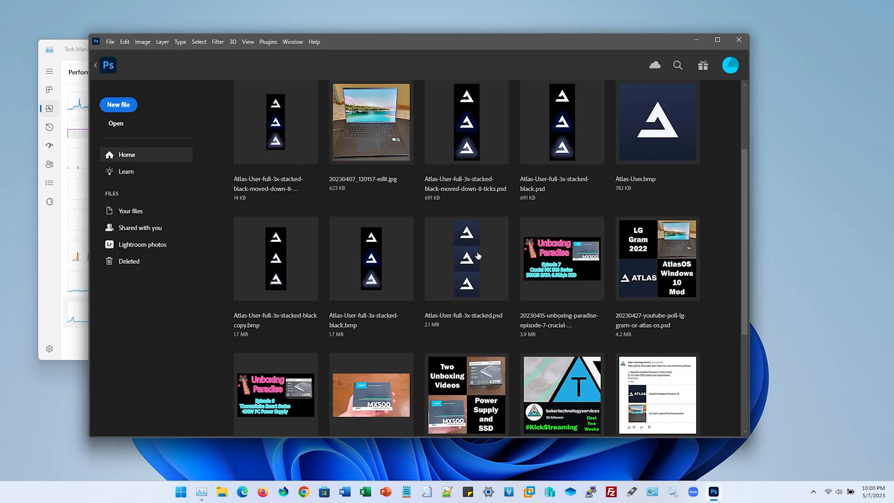
left_click(739, 41)
left_click(202, 491)
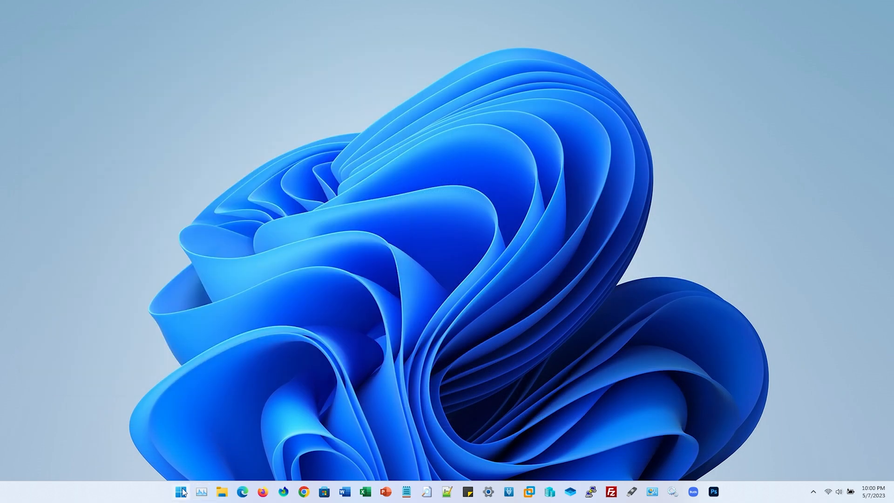
Launch Device Manager and display the properties of the Intel(R) UHD Graphics 630 display adapter
right_click(180, 491)
left_click(184, 284)
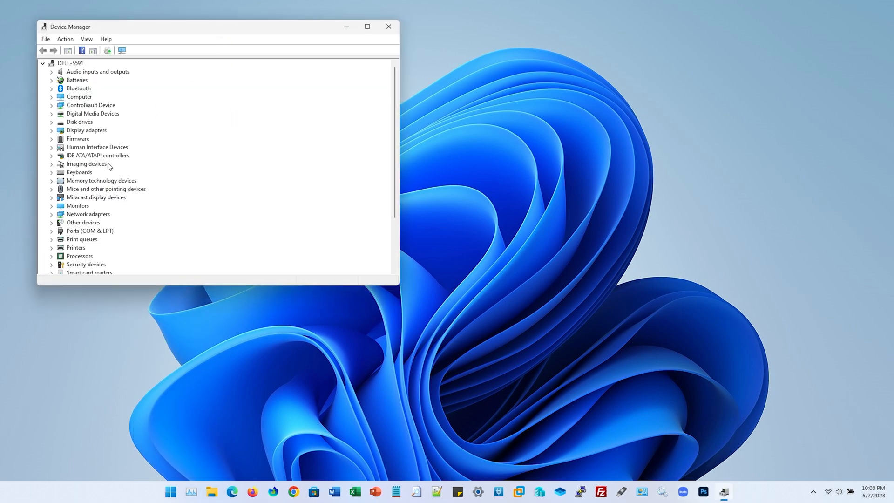
double_click(86, 129)
key("Down")
key("Return")
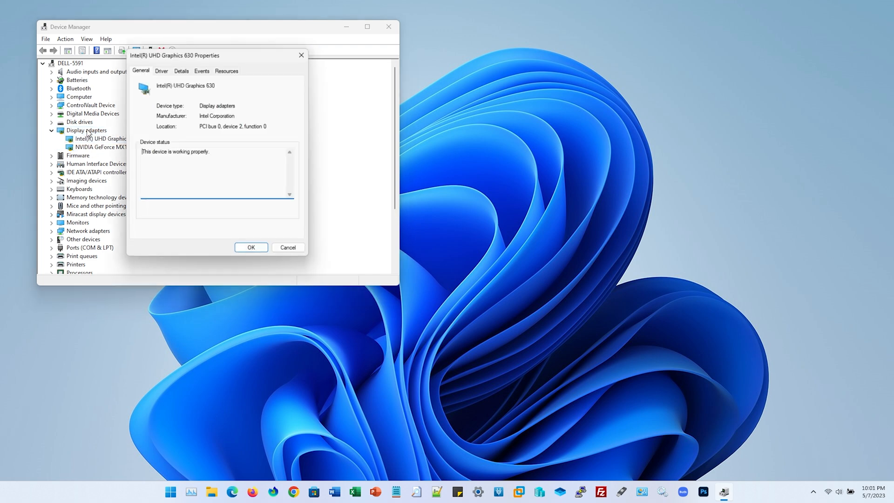
Check the Intel(R) UHD Graphics 630 driver date and version, and leave its properties without changes
left_click(180, 71)
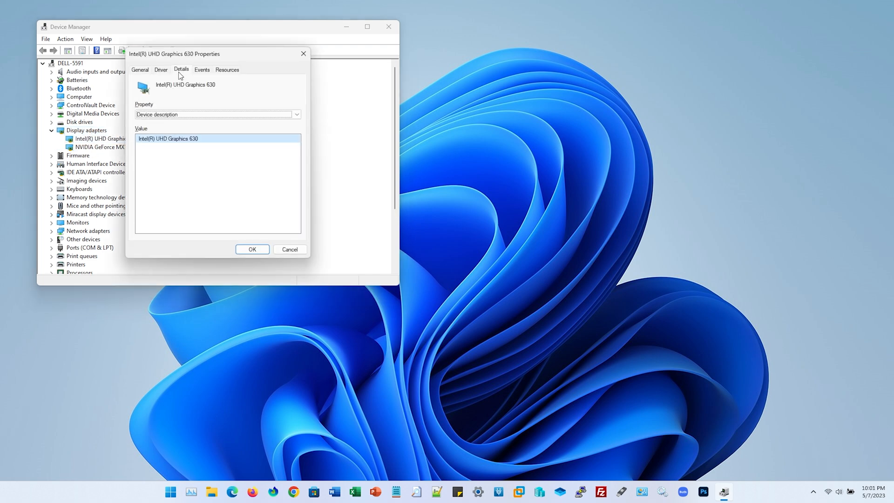
left_click(168, 71)
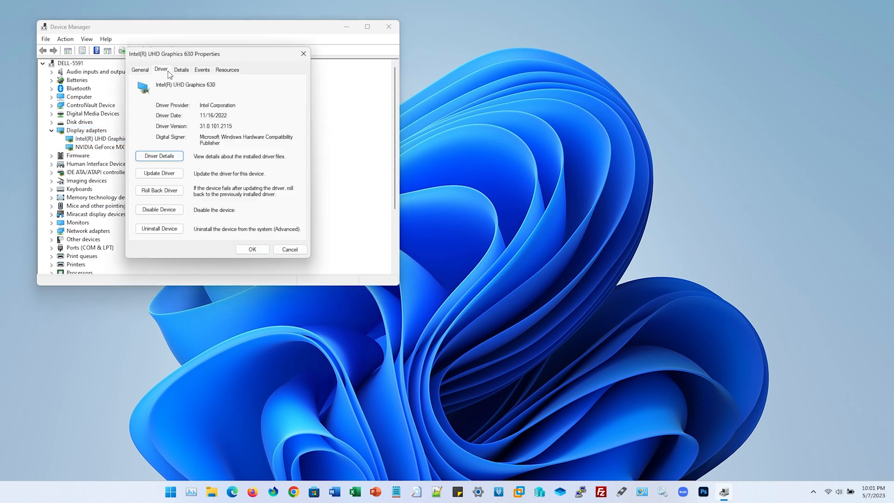
double_click(206, 125)
left_click(289, 250)
Open an InPrivate Microsoft Edge window, go to google.com, and search for "intel download center 31.0.101.2115"
right_click(232, 492)
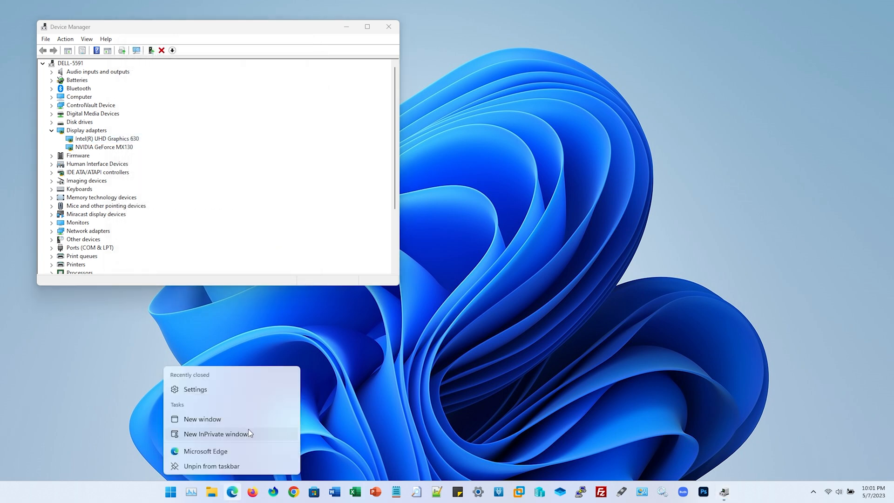
left_click(248, 429)
type("google.com")
key("Return")
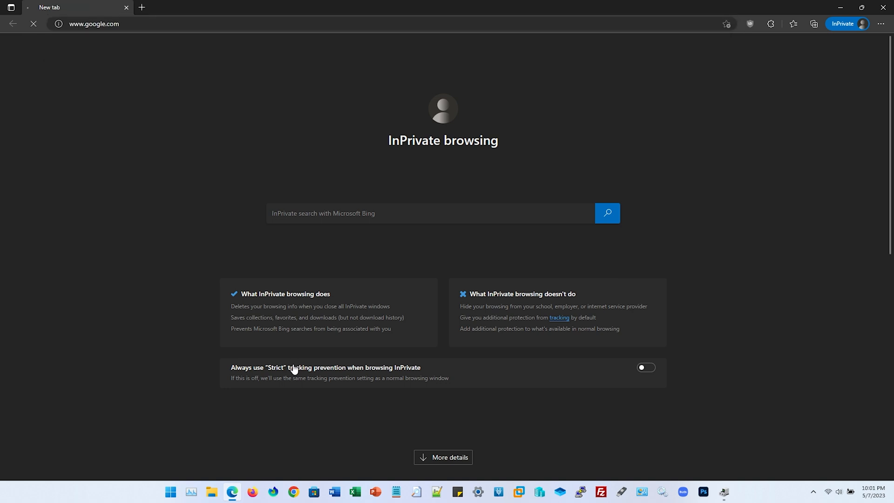
type("intel d")
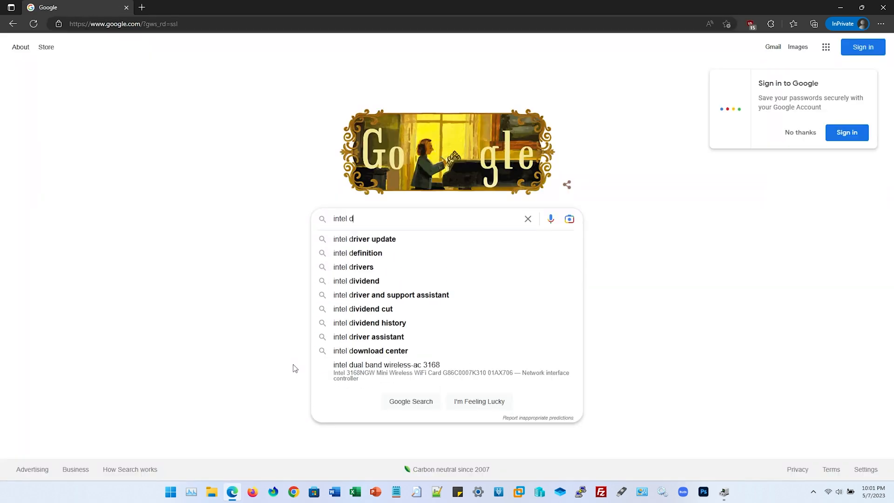
type("ownload center 31.0.101.2115")
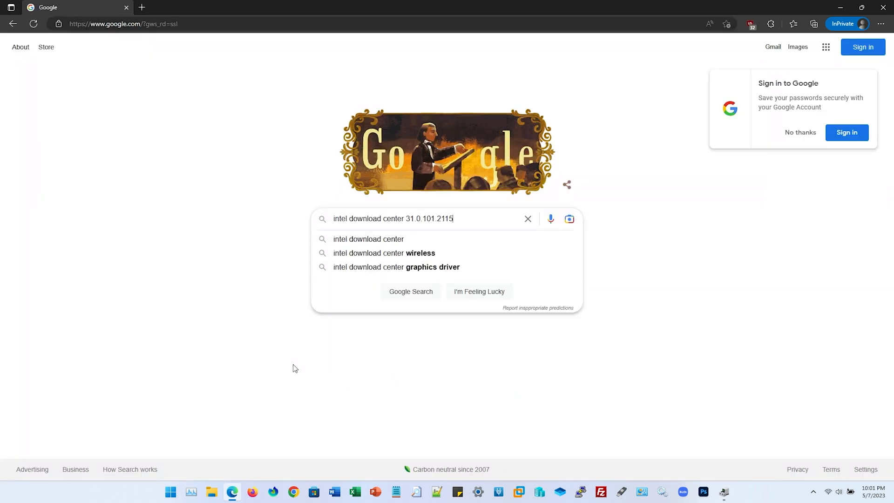
key("Return")
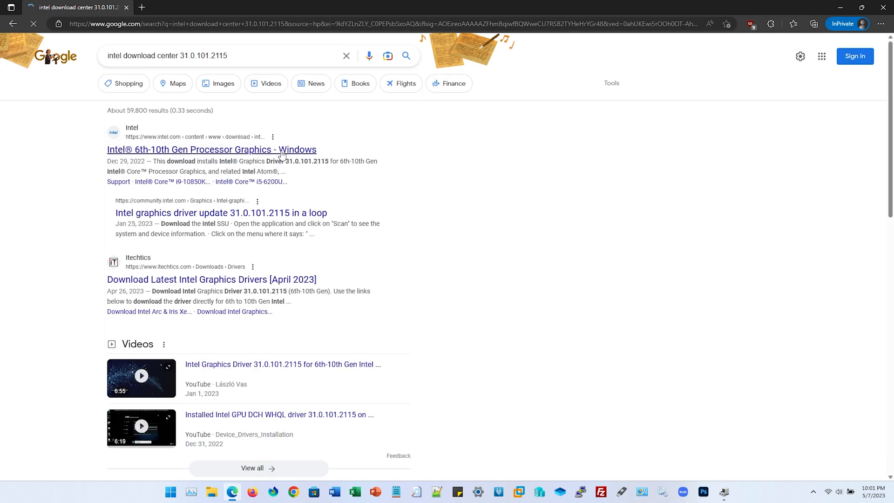
Open the Intel 6th-10th Gen Processor Graphics - Windows download page and check its driver version and release date
left_click(282, 154)
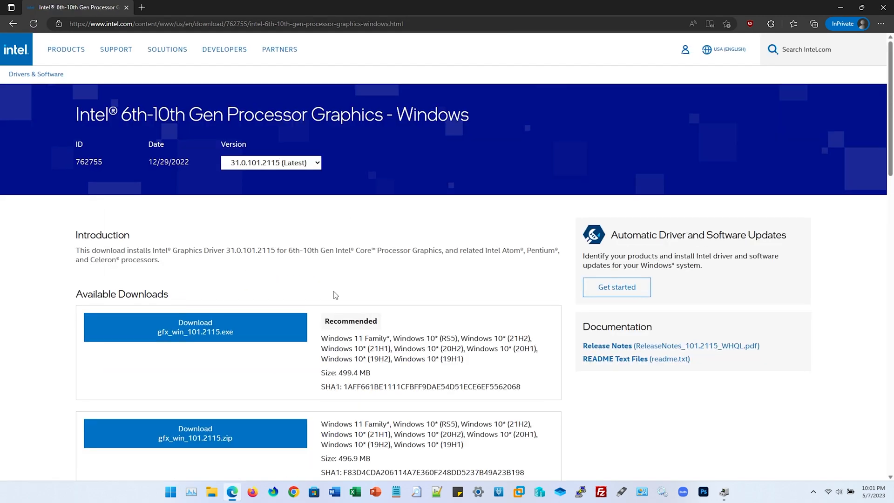
left_click(299, 166)
left_click(292, 168)
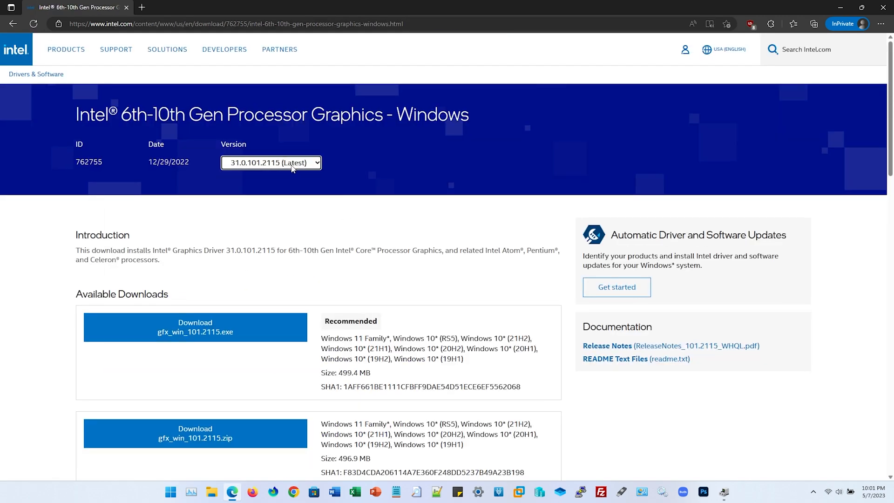
triple_click(177, 124)
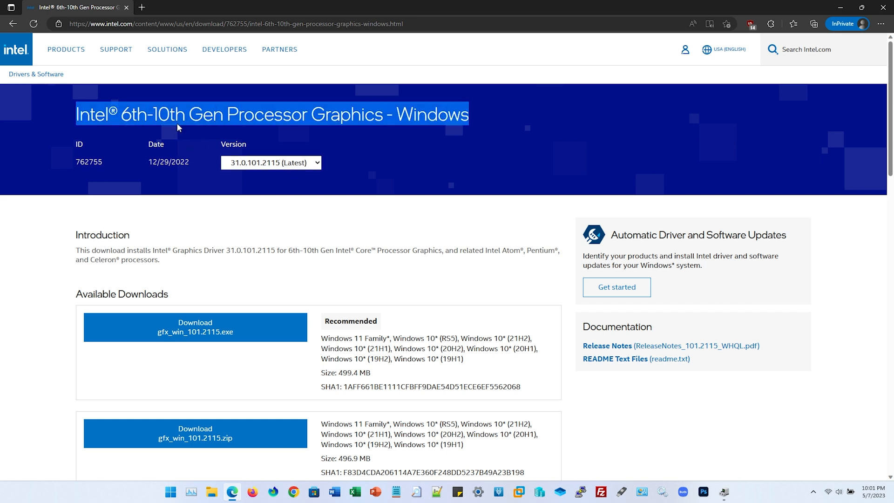
left_click(173, 159)
left_click_drag(80, 165, 186, 161)
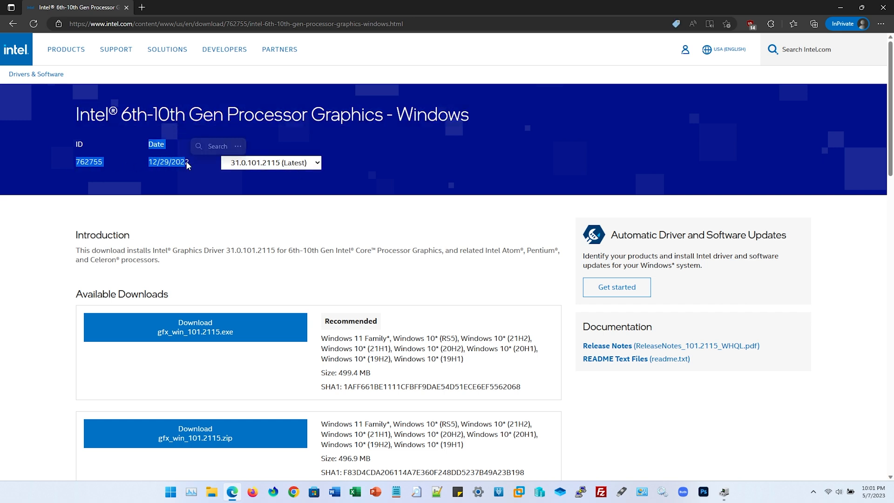
left_click(191, 163)
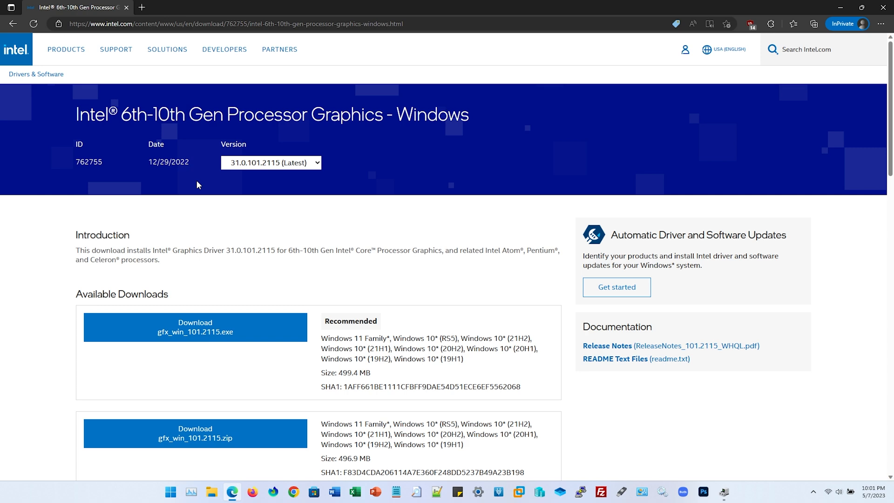
Replace the Intel driver download page with a blank InPrivate tab
key("ctrl+t")
key("ctrl+Tab")
key("ctrl+w")
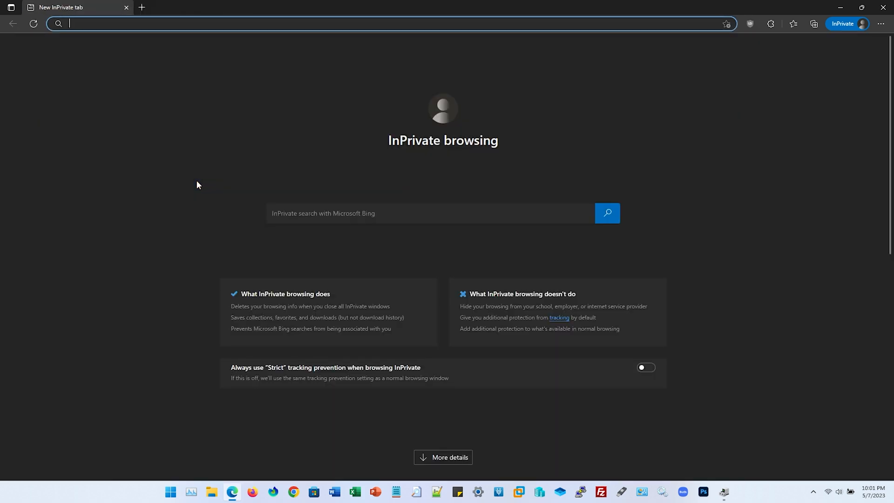
Return to Device Manager, check the NVIDIA GeForce MX130 driver date and version, and put Device Manager away
key("alt+Tab")
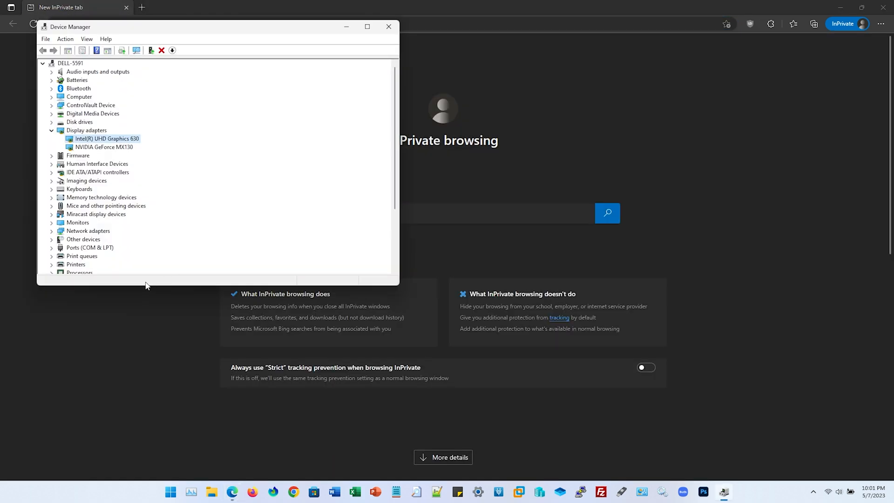
double_click(113, 147)
left_click(163, 70)
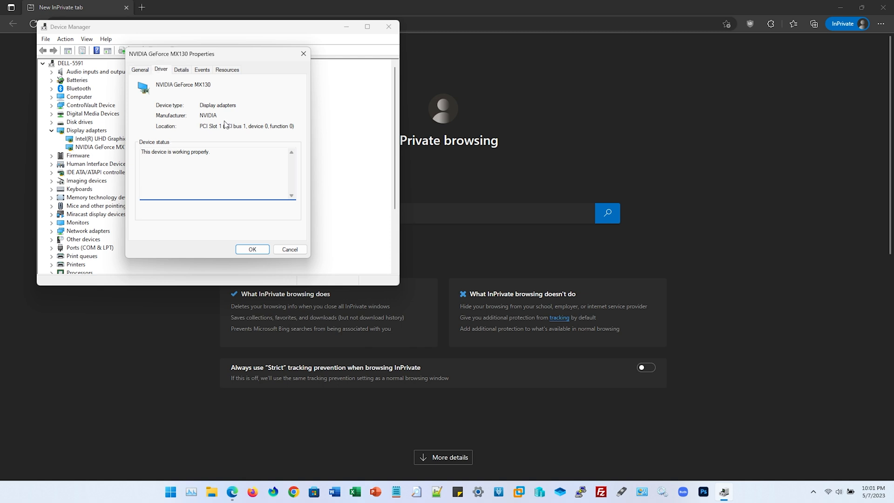
left_click(164, 68)
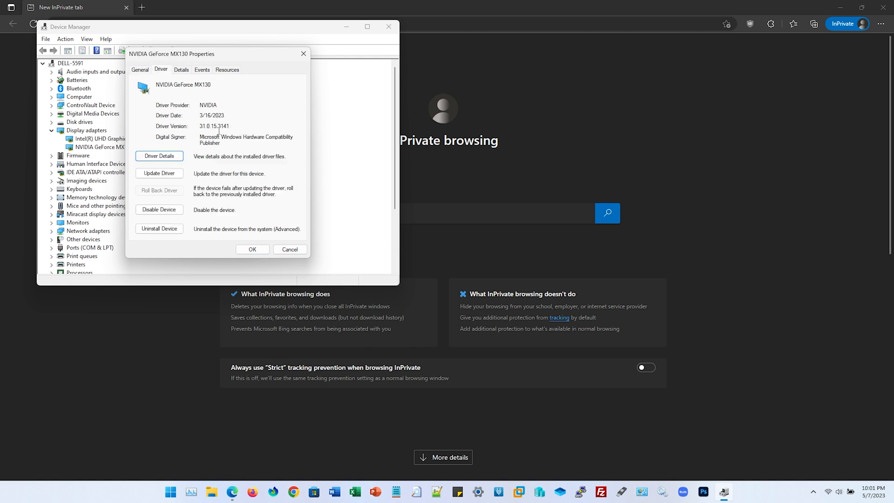
key("Escape")
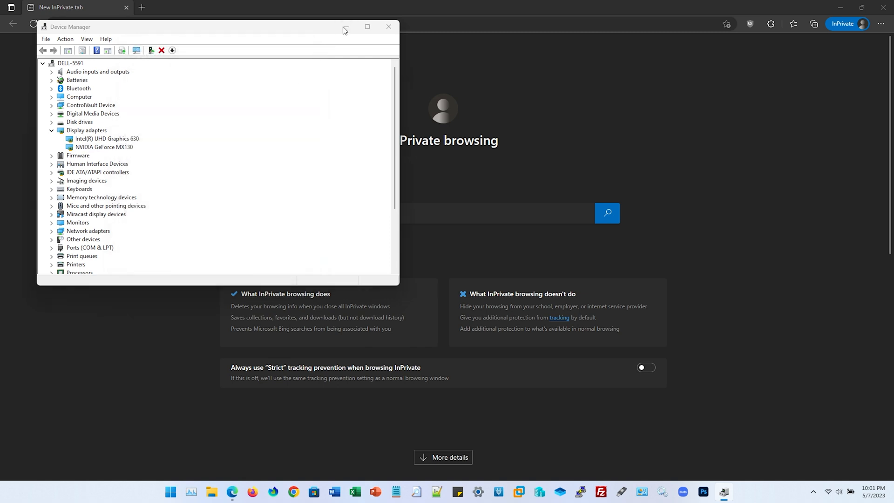
left_click(346, 27)
Open Task Manager, show the performance graphs for GPU 1, and slightly resize the window
left_click(191, 492)
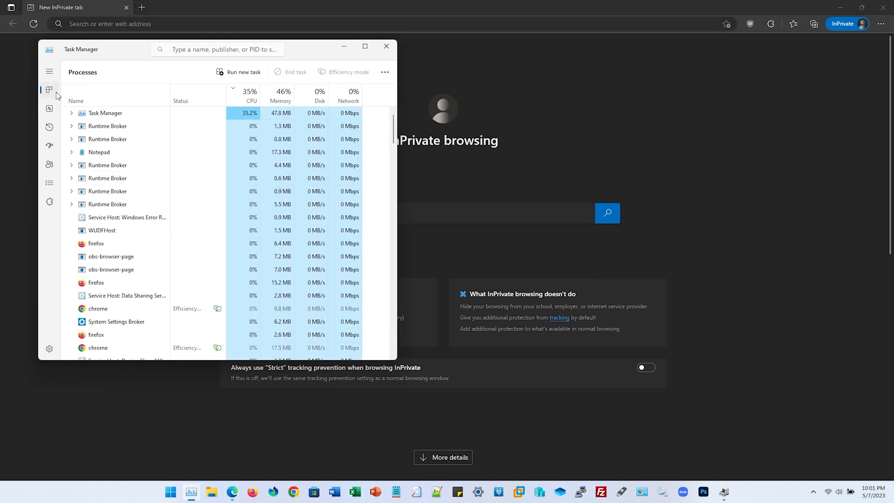
left_click(50, 109)
left_click(123, 316)
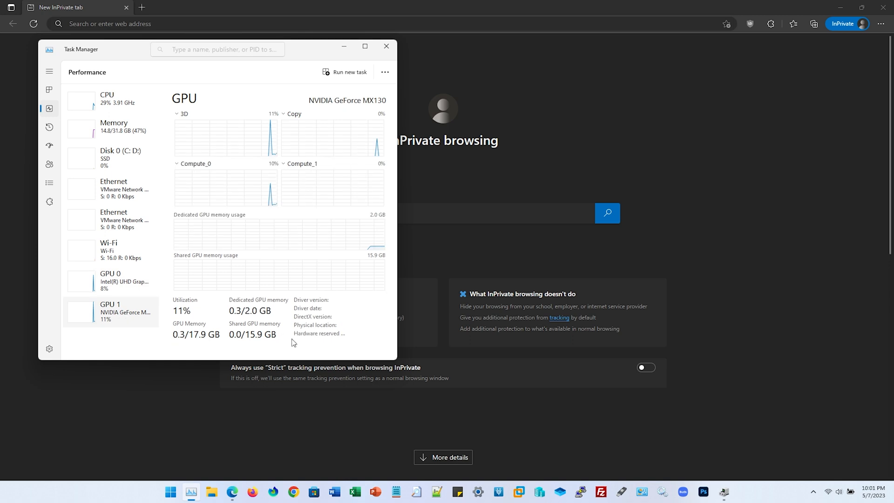
mouse_move(395, 360)
left_mouse_down()
mouse_move(497, 382)
mouse_move(384, 365)
left_mouse_up()
Open Programs and Features with appwiz.cpl, move its window beside Task Manager, and select the NVIDIA Graphics Driver entry
key("super")
type("app")
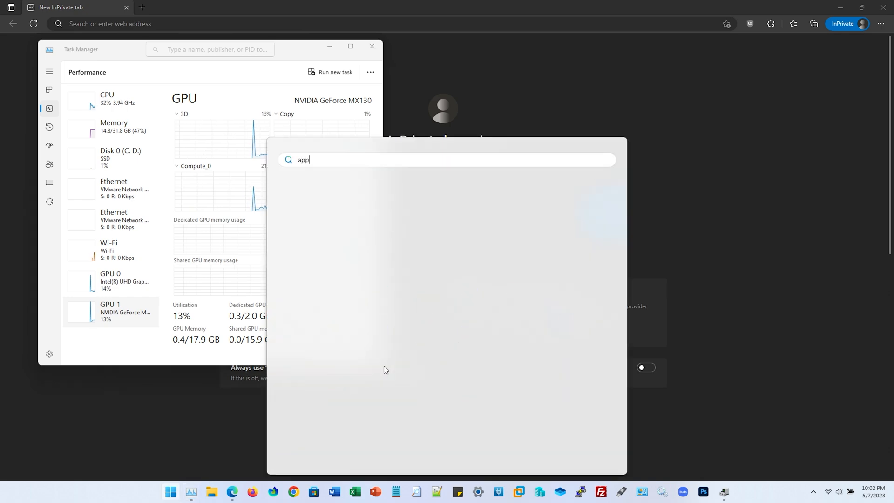
type("wiz.cpl")
key("Return")
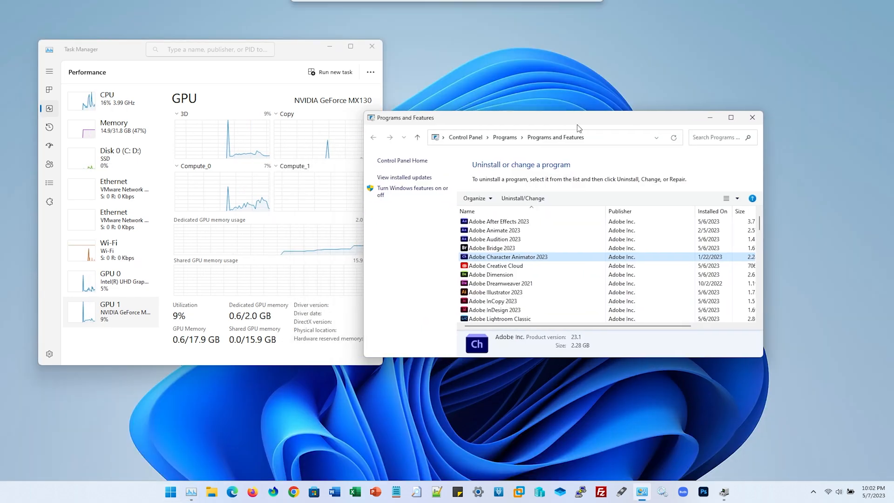
left_click_drag(577, 125, 631, 87)
left_click(583, 228)
type("nv")
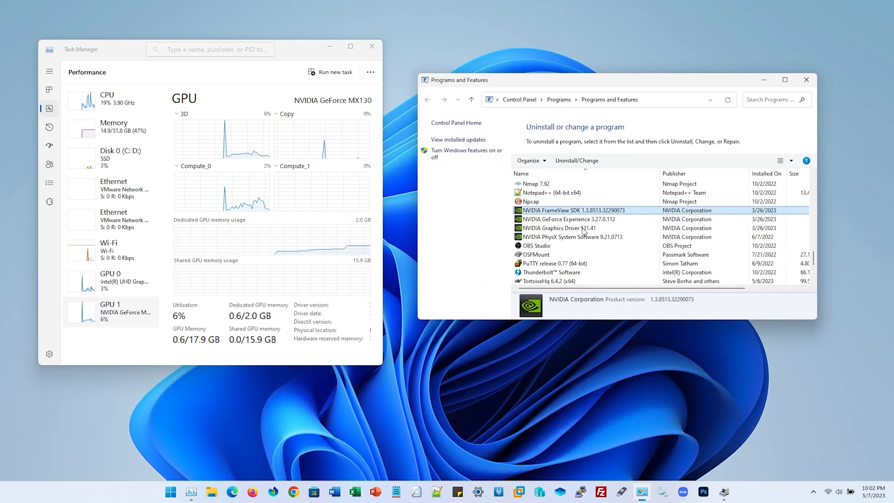
left_click(585, 230)
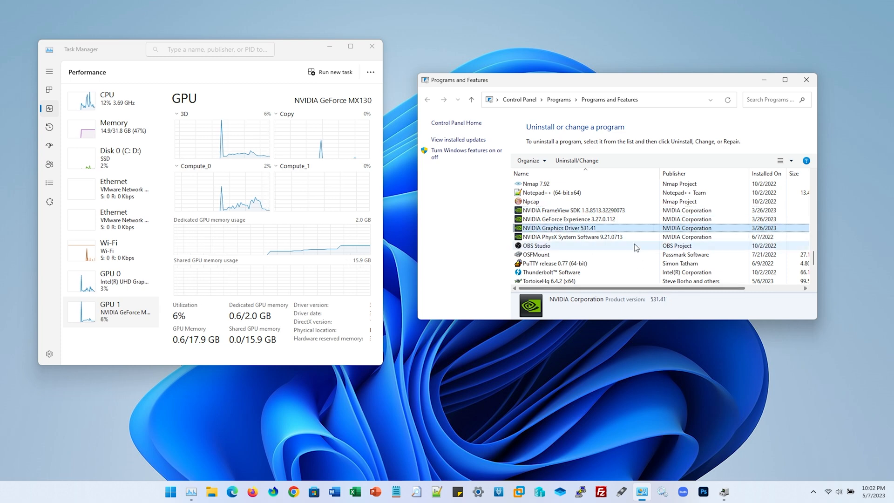
Open a new InPrivate Microsoft Edge window and go to amd.com
right_click(232, 492)
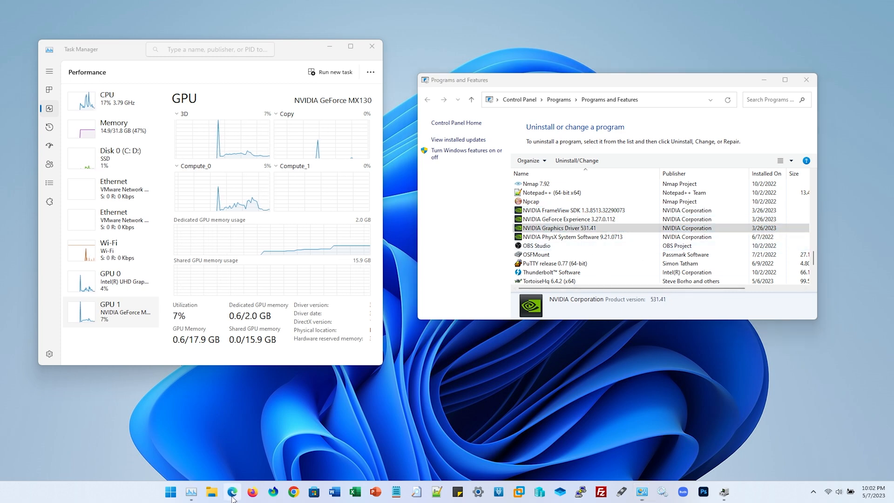
left_click(240, 433)
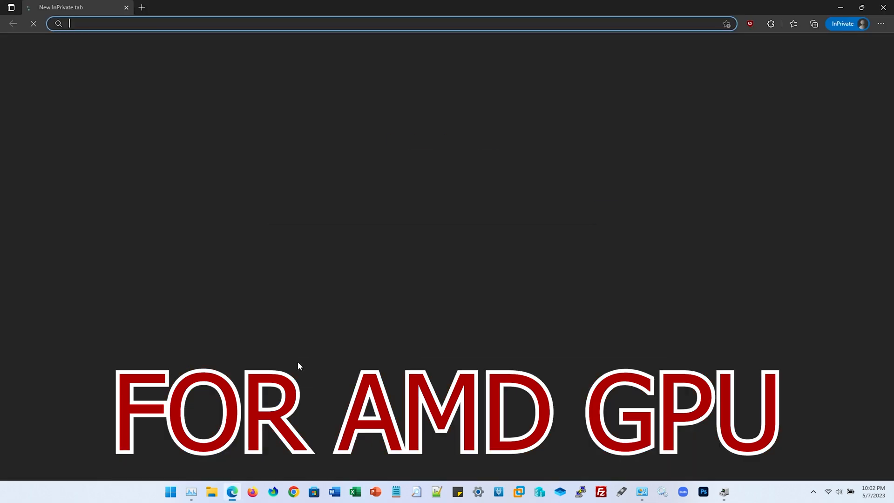
type("amd.com")
key("Return")
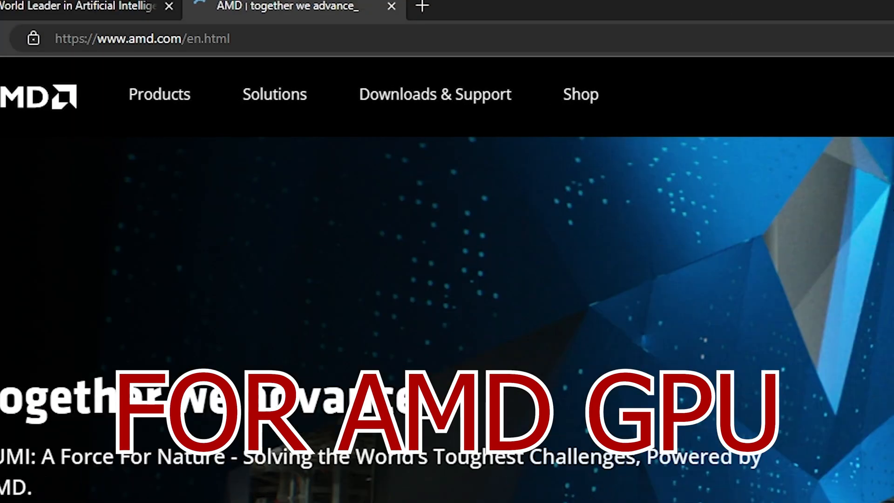
Open AMD's driver page for Radeon Graphics & AMD Chipsets and search its product list for "radeon"
left_click(475, 110)
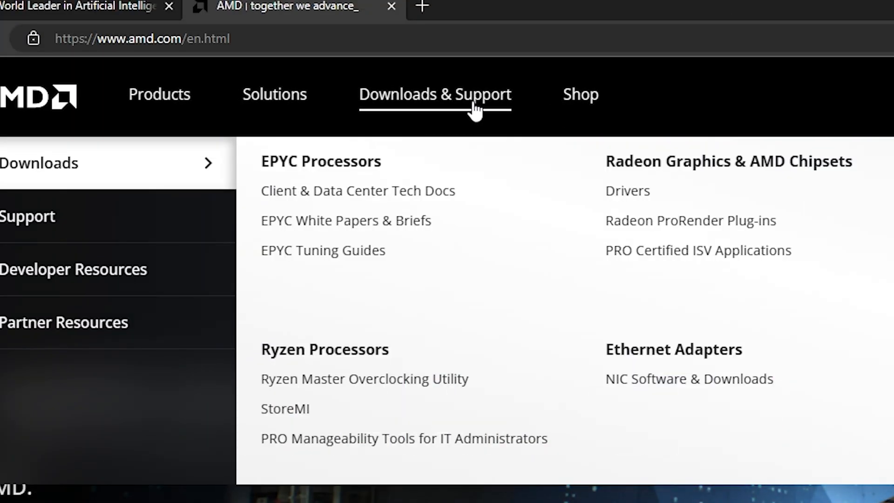
left_click(647, 195)
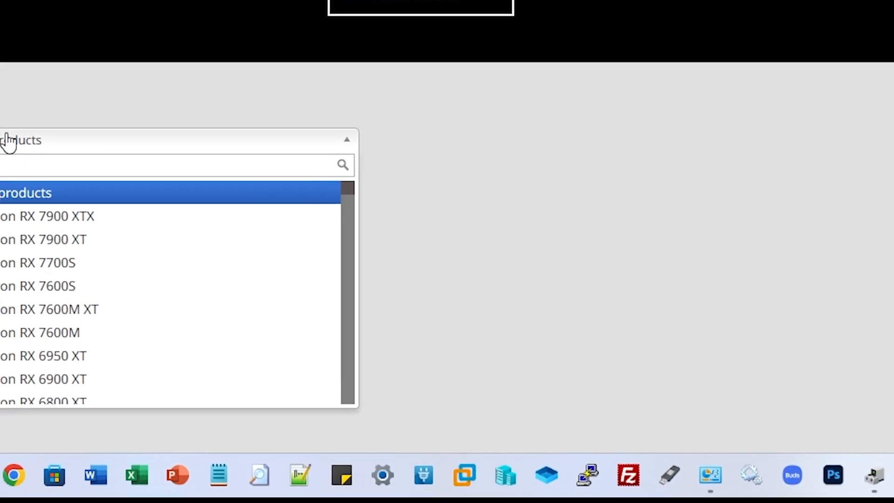
type("radeon")
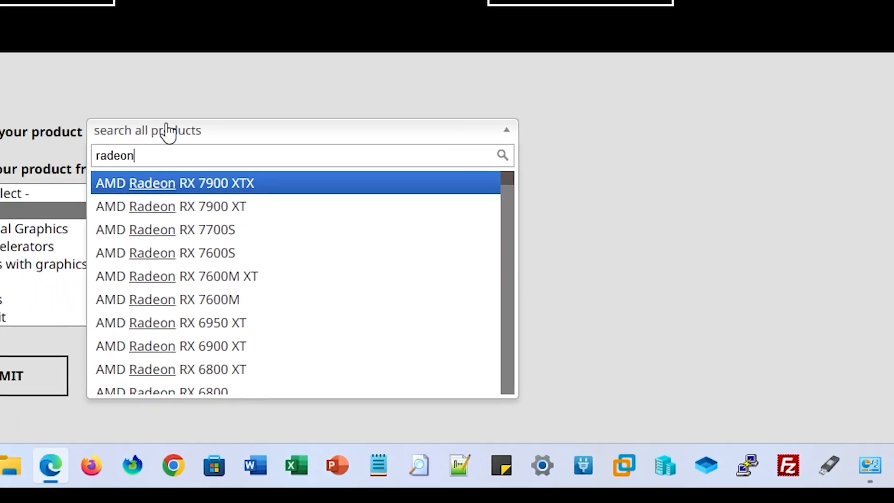
left_click(145, 81)
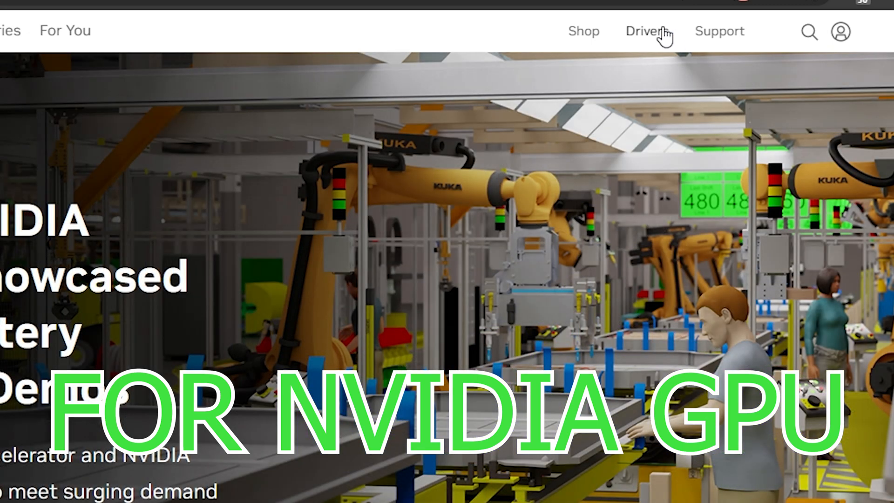
Open NVIDIA's driver download page and choose product type GeForce with the GeForce MX100 Series (Notebook) series
left_click(663, 35)
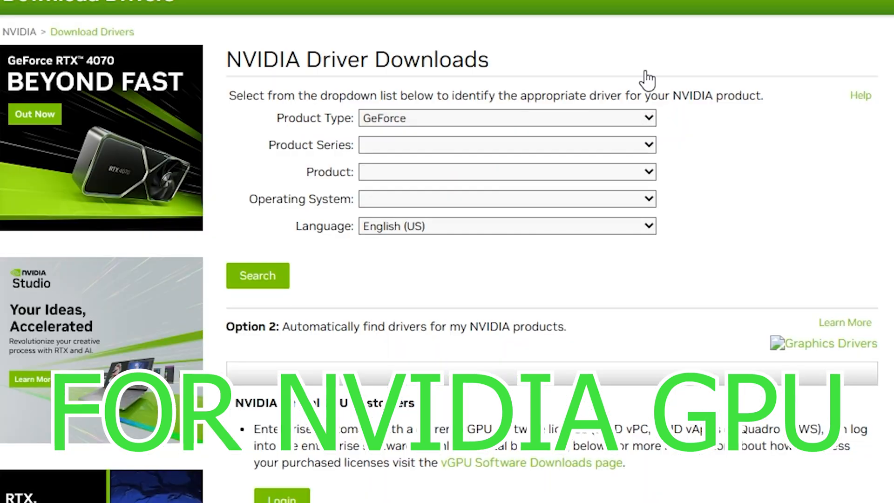
left_click(540, 119)
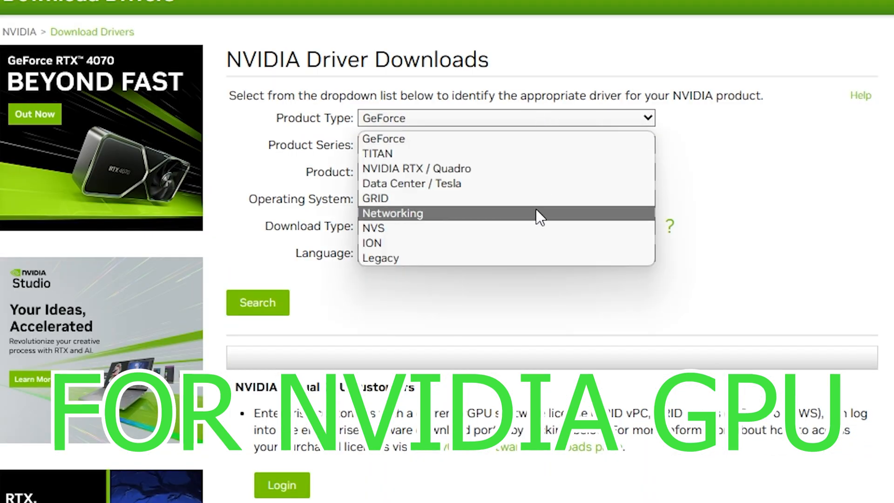
left_click(515, 140)
left_click(515, 141)
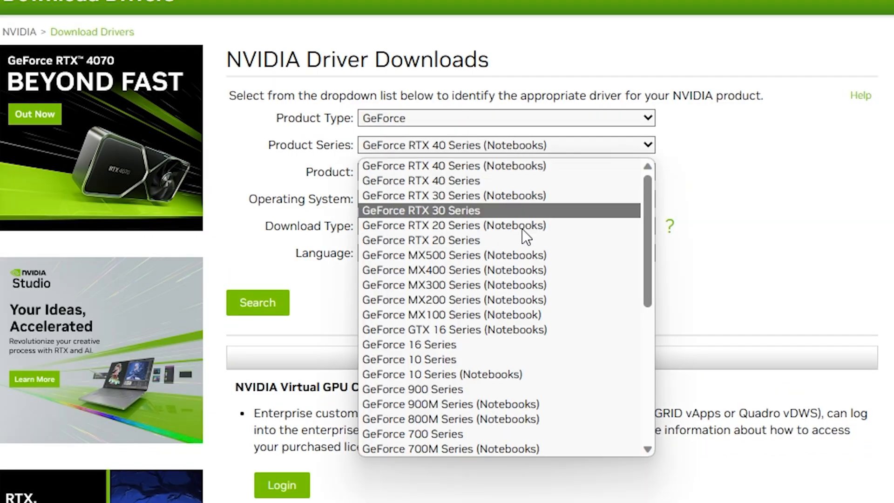
left_click(518, 315)
Choose product GeForce MX130, operating system Windows 11 and Game Ready Driver (GRD), and search for the matching driver
left_click(505, 173)
left_click(507, 208)
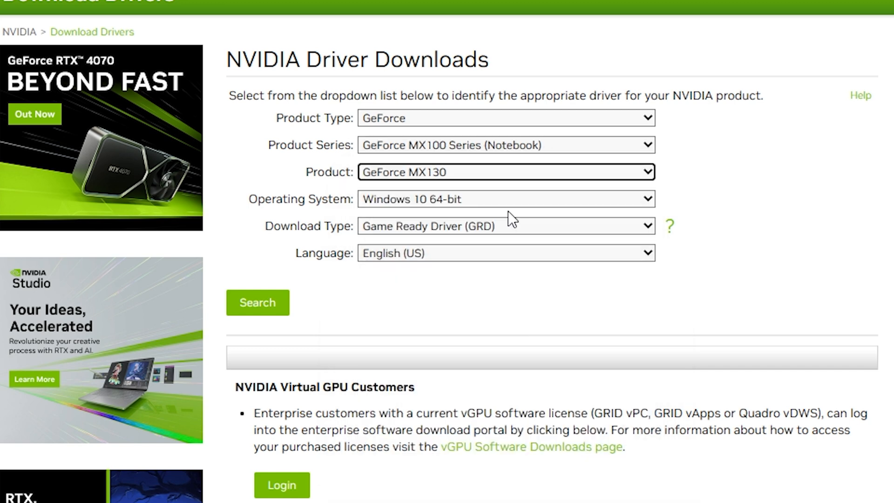
left_click(507, 204)
left_click(504, 248)
left_click(504, 231)
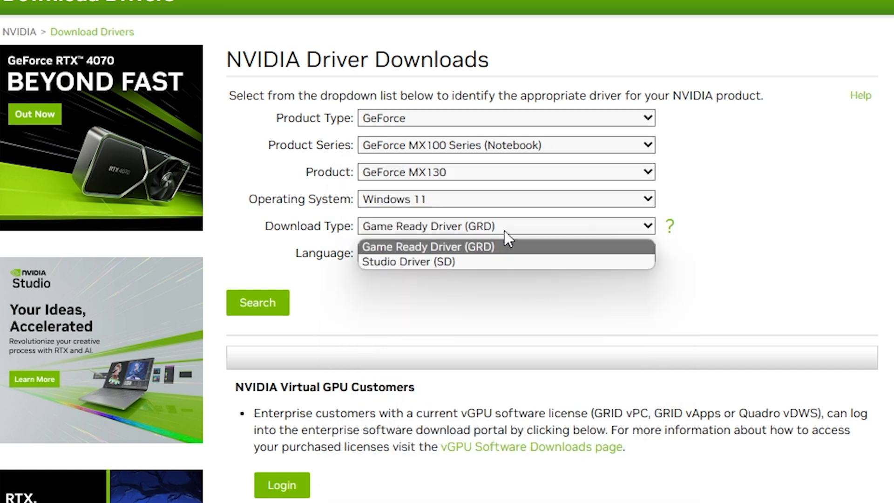
left_click(507, 247)
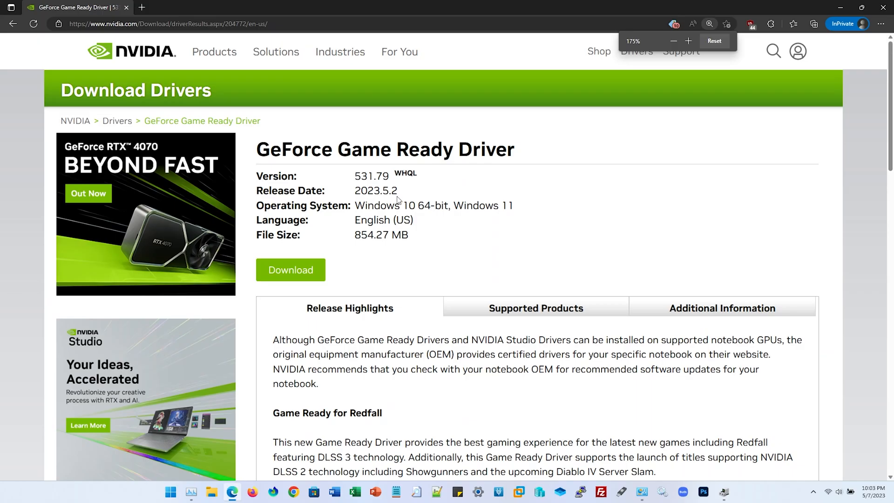
Compare the offered Game Ready Driver version with the NVIDIA Graphics Driver version listed in Programs and Features
double_click(388, 179)
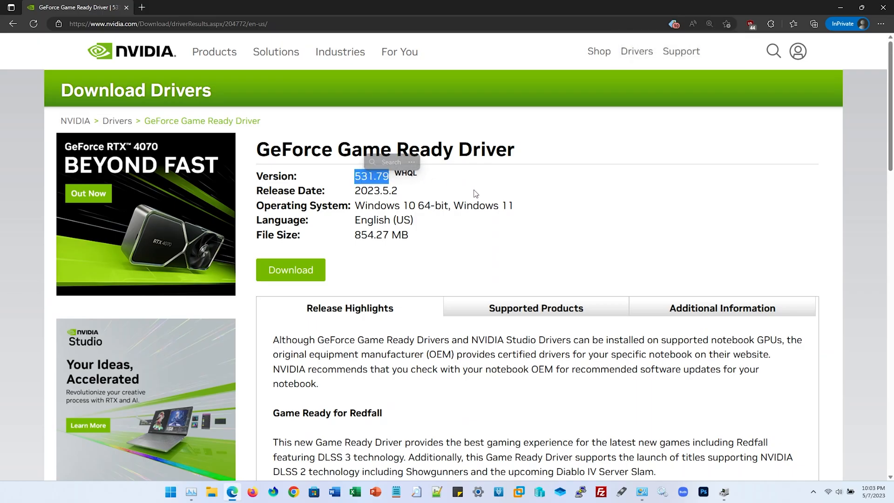
left_click(588, 293)
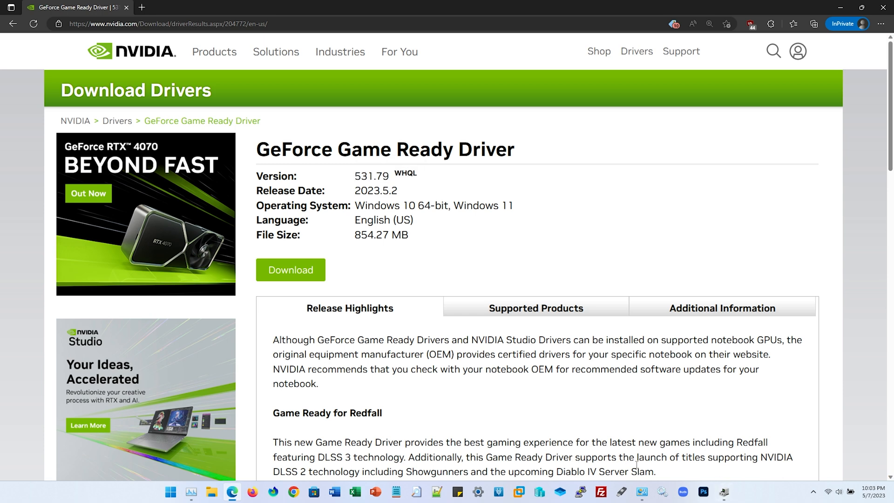
left_click(642, 492)
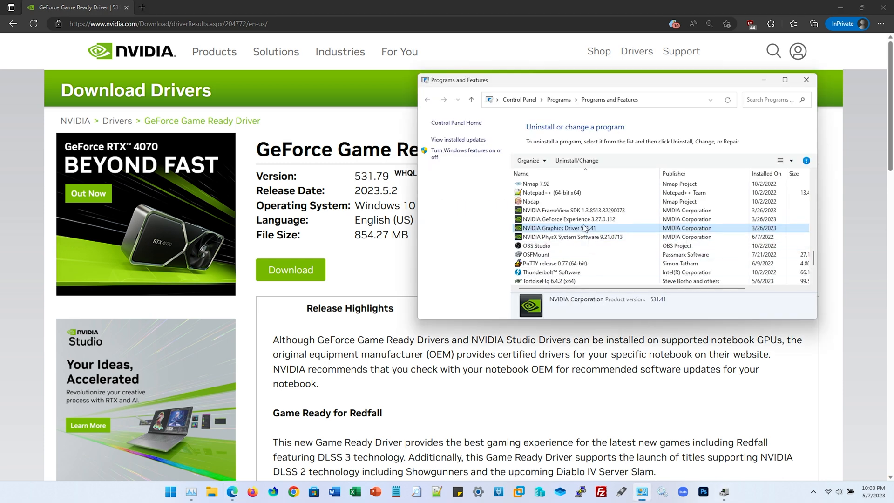
left_click(599, 354)
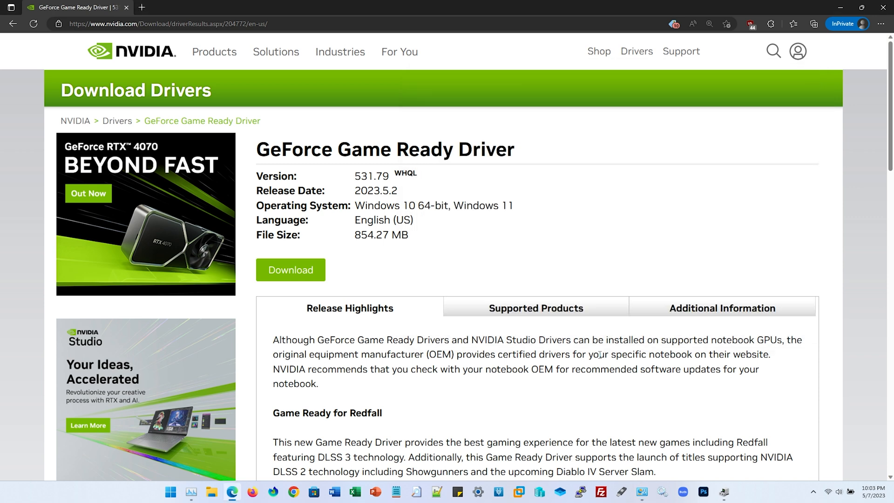
Download the 531.79 GeForce Game Ready Driver installer from NVIDIA's site
left_click(311, 273)
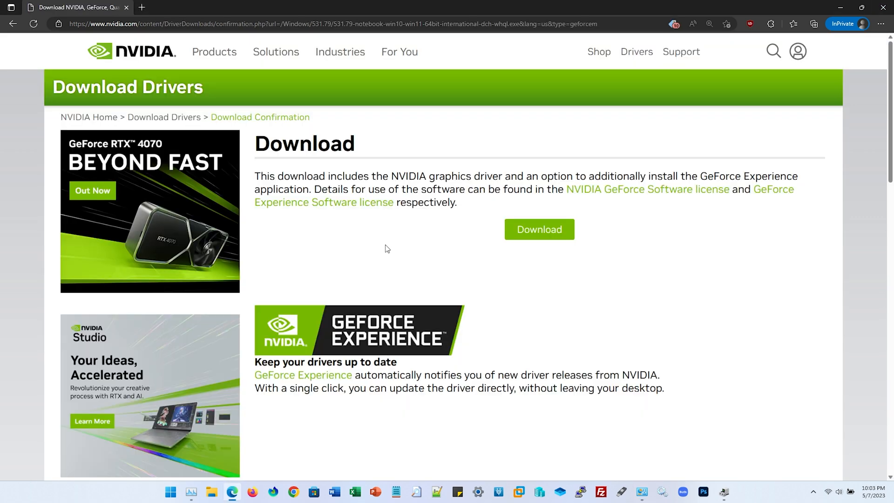
left_click(539, 230)
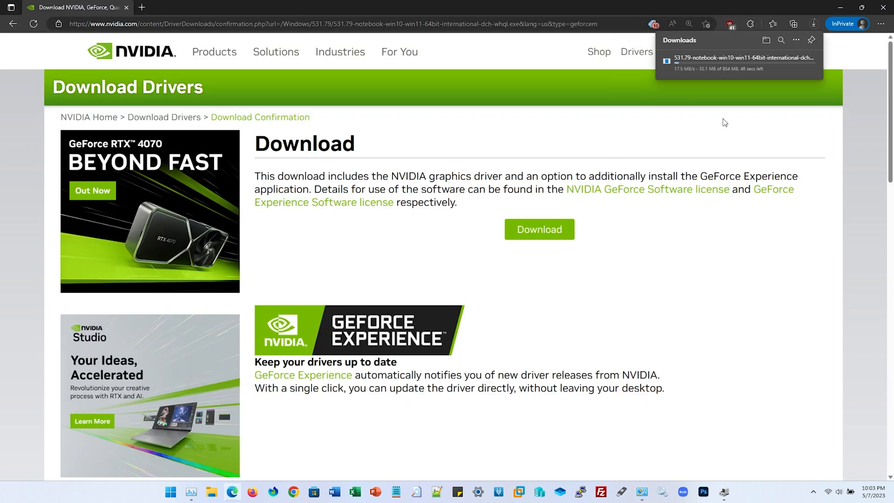
left_click(796, 40)
left_click(793, 51)
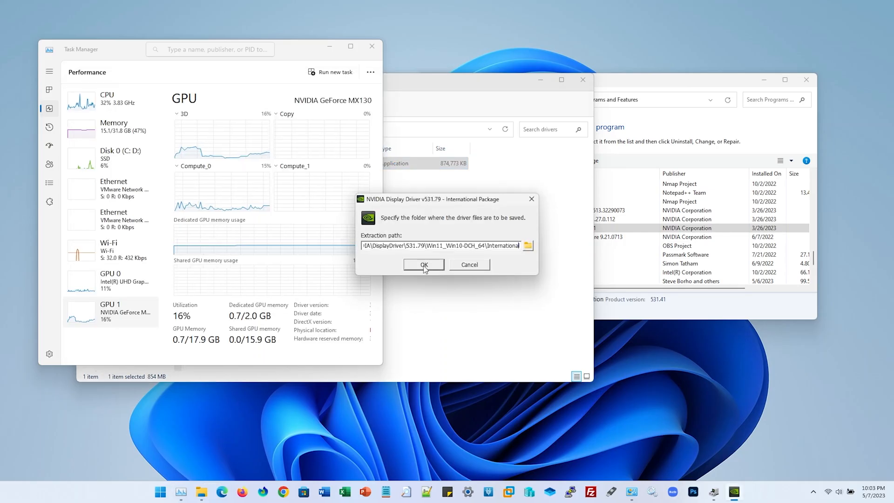
Extract the NVIDIA driver package to its default folder and close the File Explorer and Programs and Features windows
left_click(424, 265)
left_click(111, 99)
left_click_drag(466, 202, 631, 183)
left_click(583, 80)
left_click(806, 80)
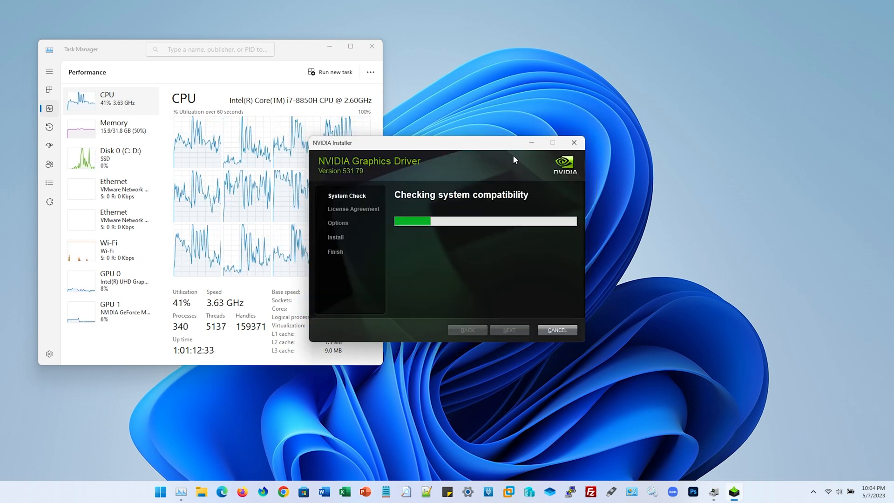
Move the NVIDIA Installer clear of Task Manager, show the GPU 1 graphs, and widen the Task Manager window
left_click_drag(514, 159, 646, 139)
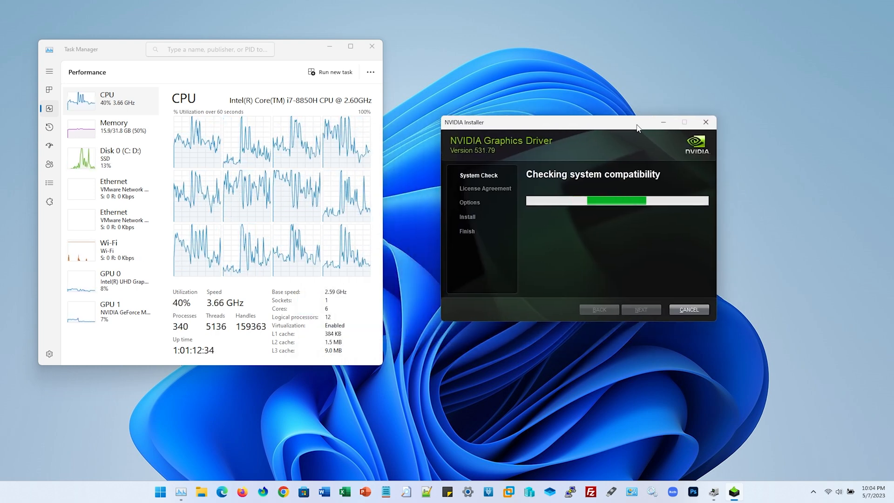
left_click(129, 318)
left_click_drag(382, 364, 438, 372)
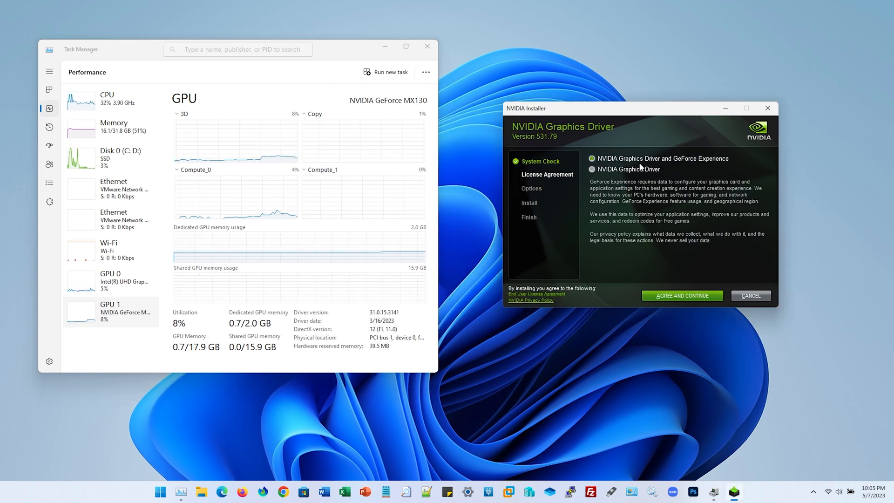
Accept the license for NVIDIA Graphics Driver and GeForce Experience, and start a Custom (Advanced) installation without a clean install
left_click(683, 299)
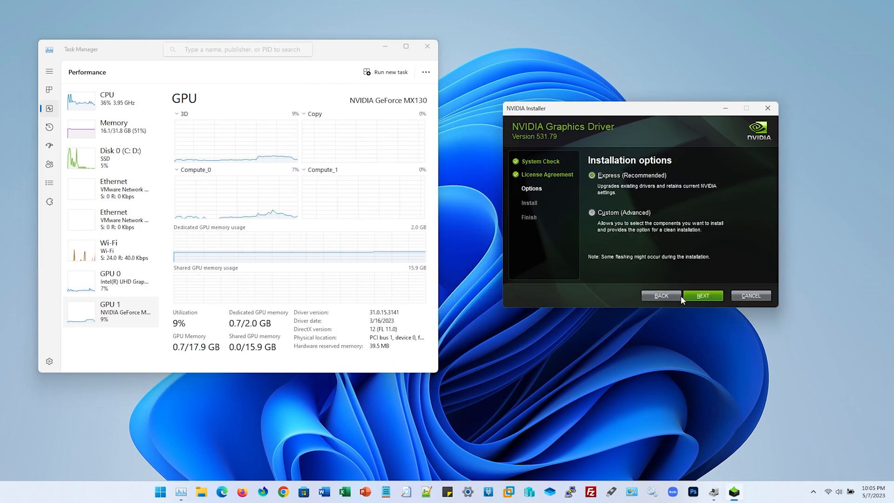
left_click(696, 296)
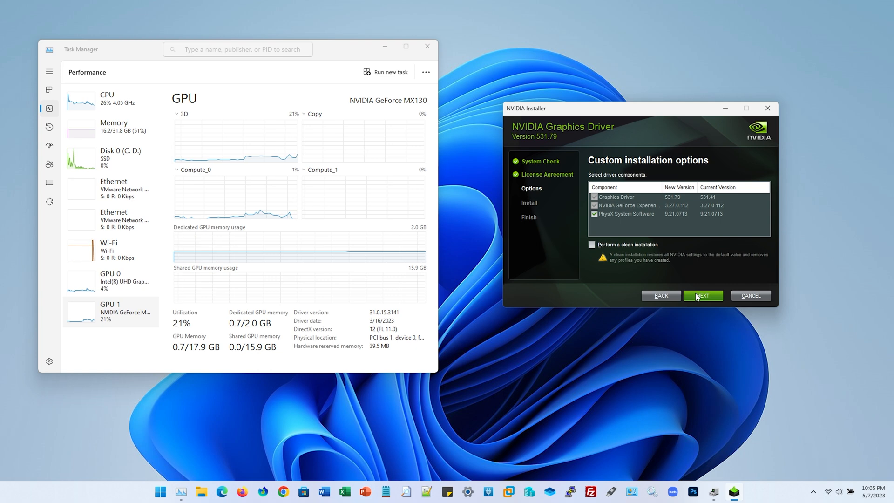
left_click(697, 296)
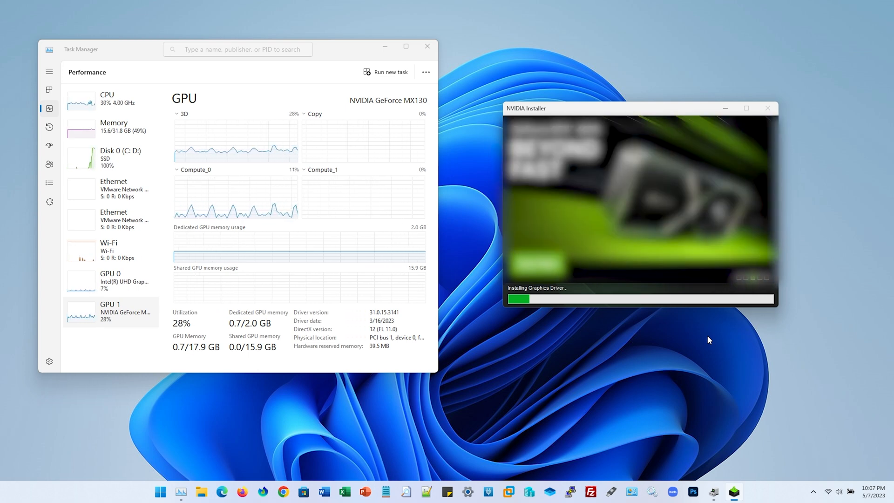
Monitor the Disk 0, GPU 1 and GPU 0 performance graphs in Task Manager during the driver installation
left_click(120, 159)
left_click(147, 316)
left_click(120, 158)
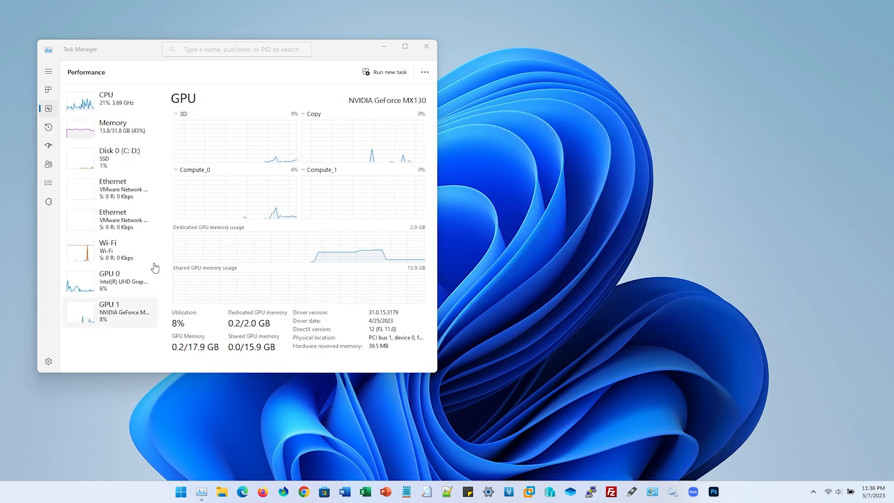
left_click(139, 279)
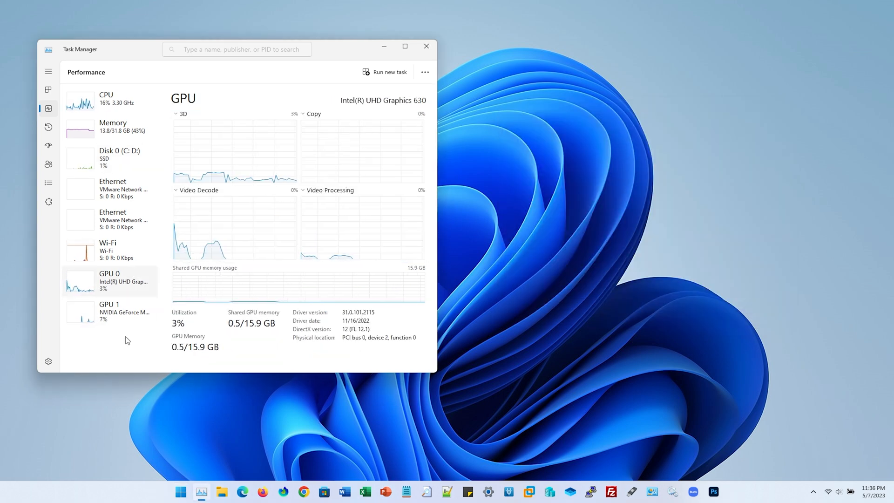
Verify the NVIDIA driver version under GPU 1 and in Programs and Features using appwiz.cpl, and close Programs and Features
left_click(116, 321)
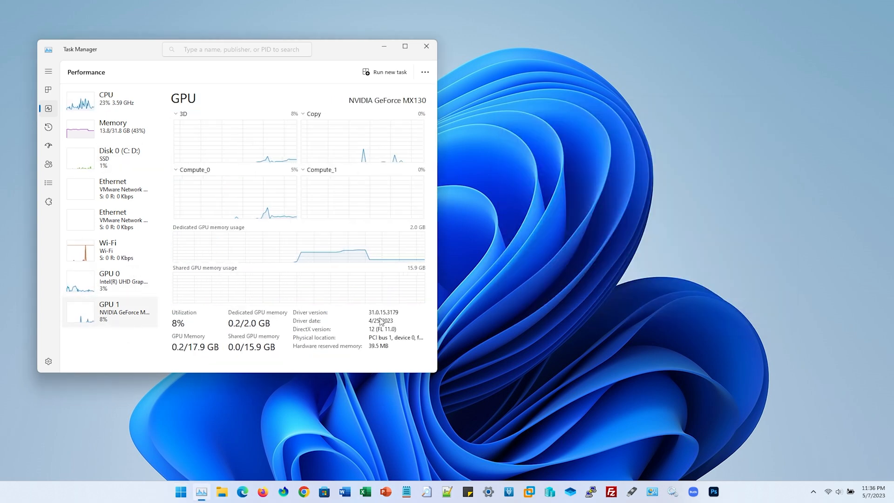
key("super")
type("appwiz.cpl")
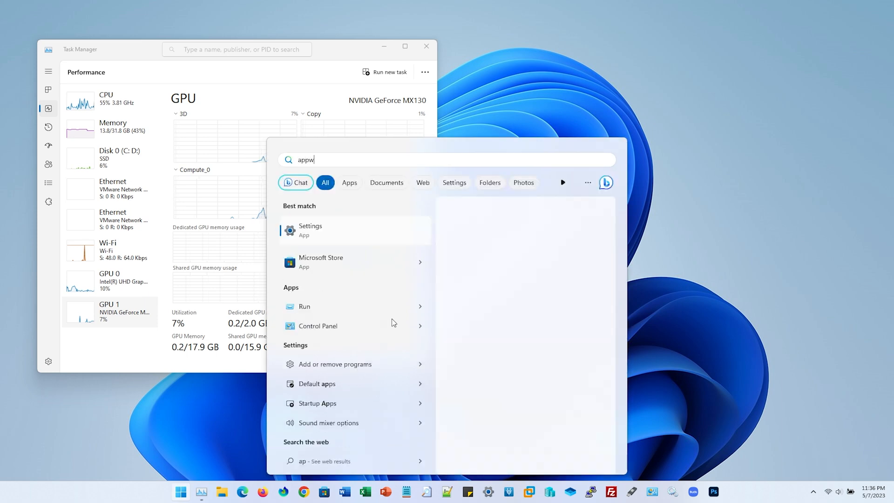
key("Return")
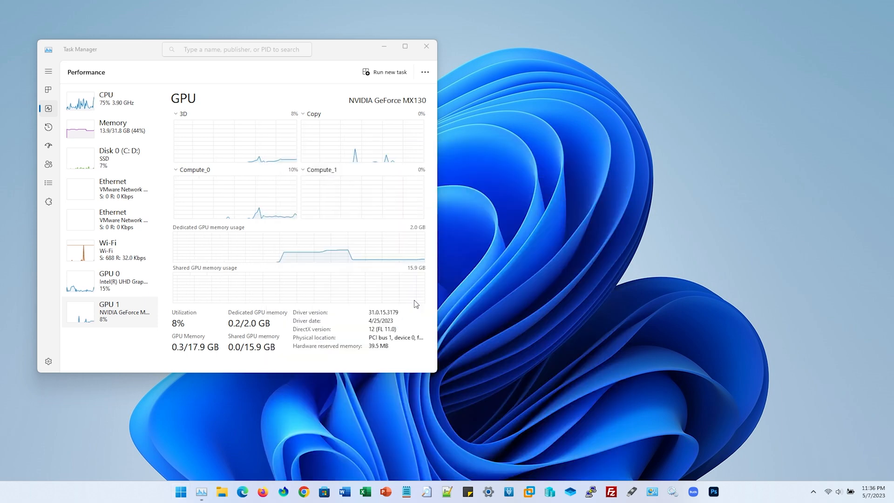
left_click(469, 282)
type("nv")
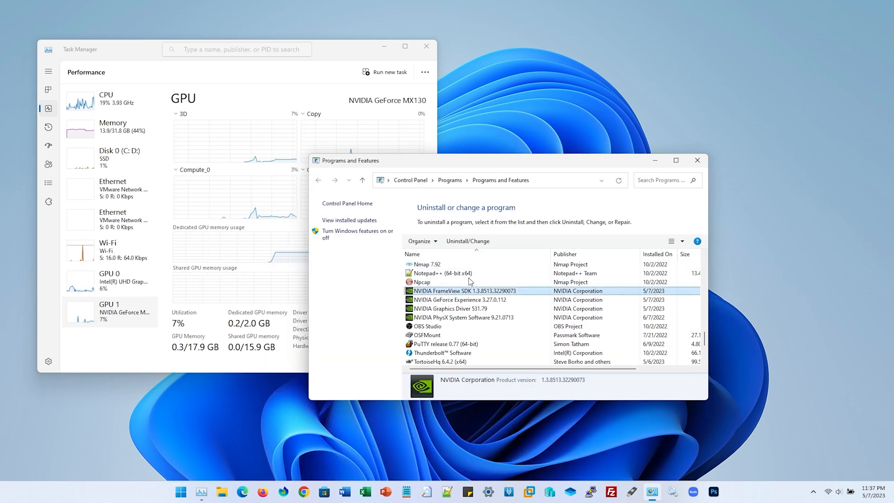
left_click(483, 312)
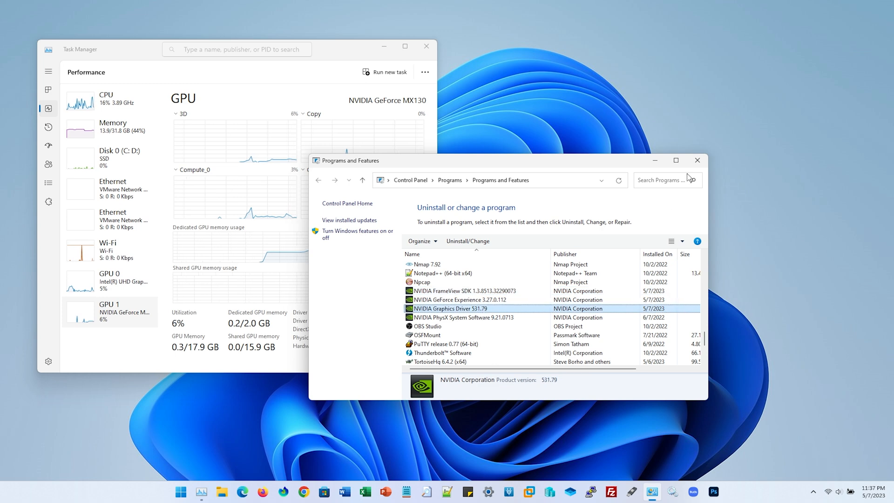
left_click(697, 160)
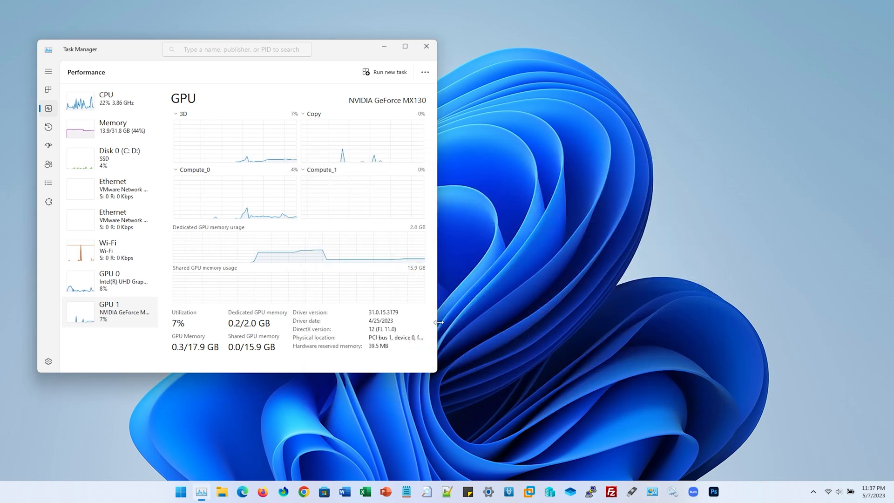
Open 20230407_120157-edit.jpg in Photoshop, test the canvas by zooming in and out, and check GPU 1 activity in Task Manager
left_click(713, 492)
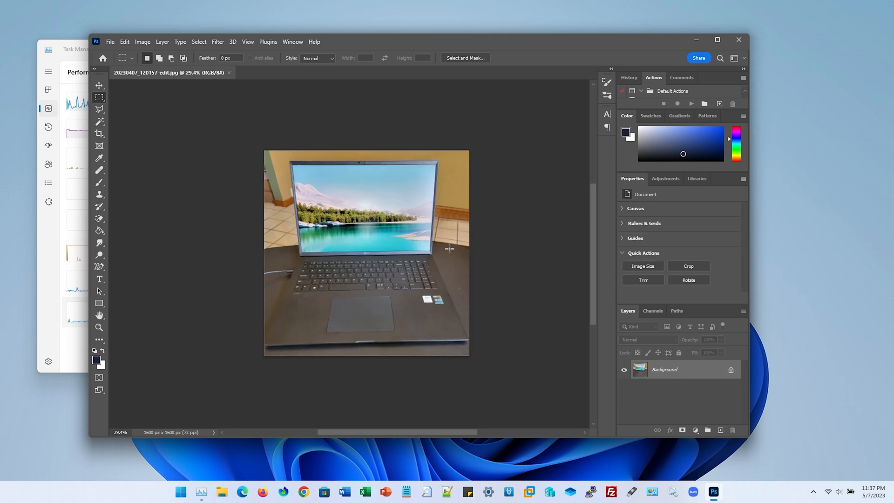
scroll(449, 248, "up", 5)
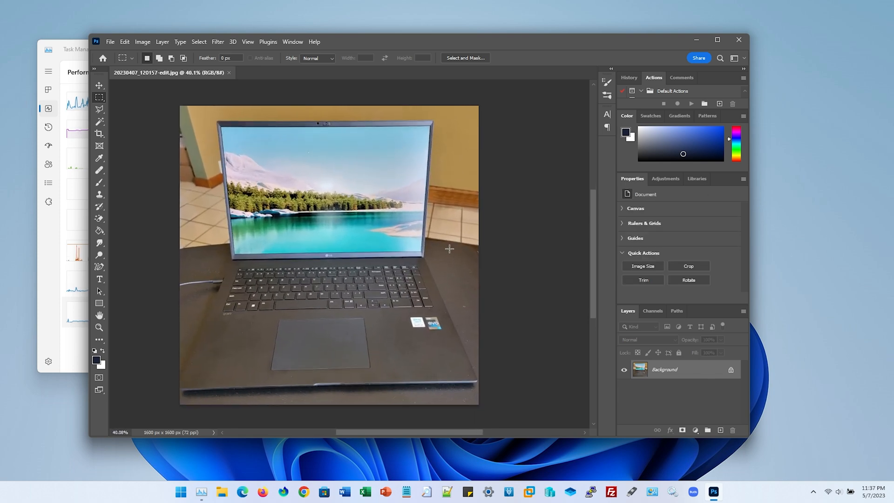
scroll(449, 249, "down", 1)
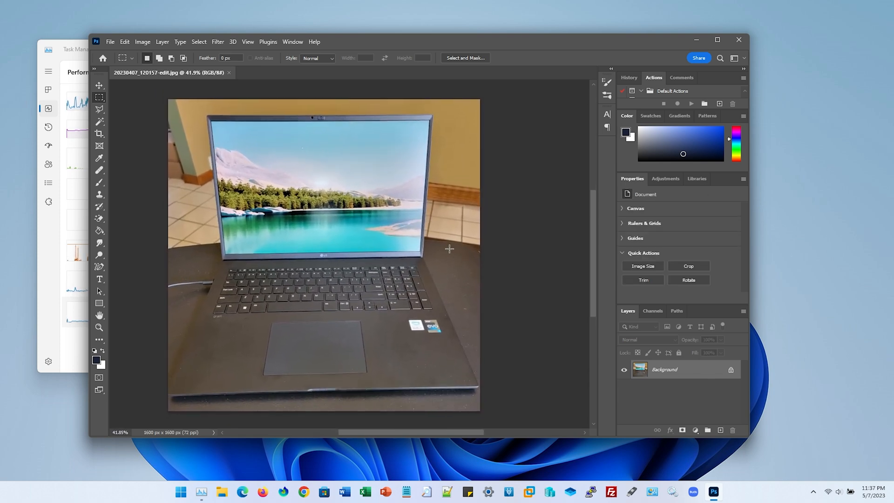
scroll(557, 280, "up", 1)
key("ctrl+0")
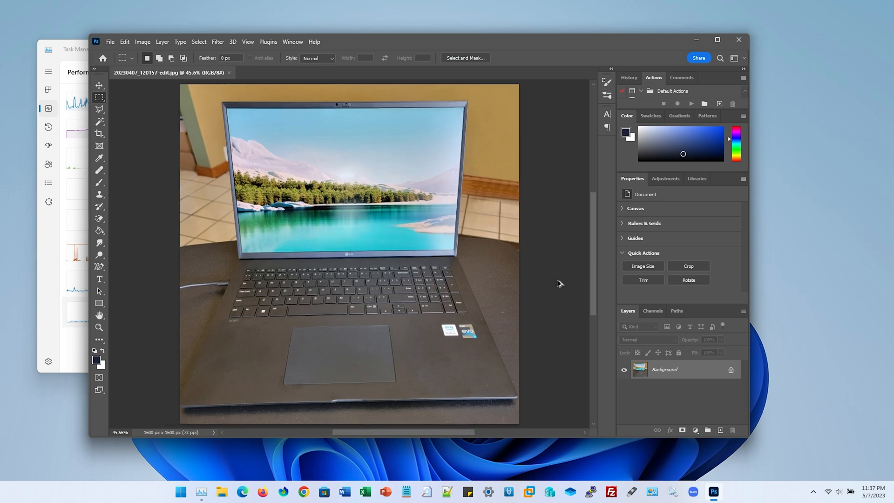
key("ctrl+1")
scroll(443, 289, "down", 5)
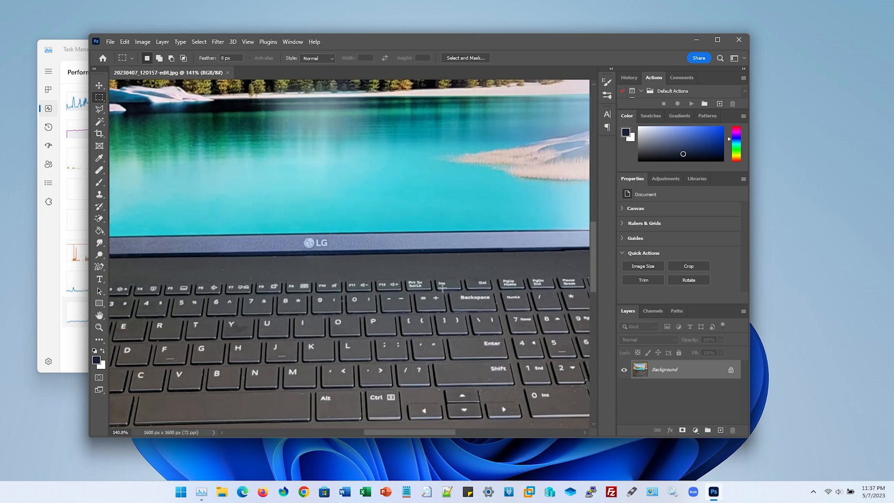
left_click(69, 342)
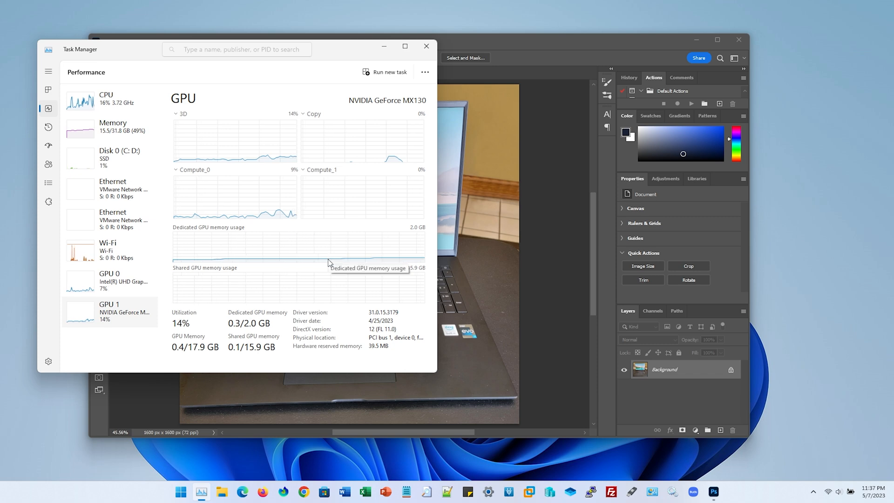
left_click(573, 216)
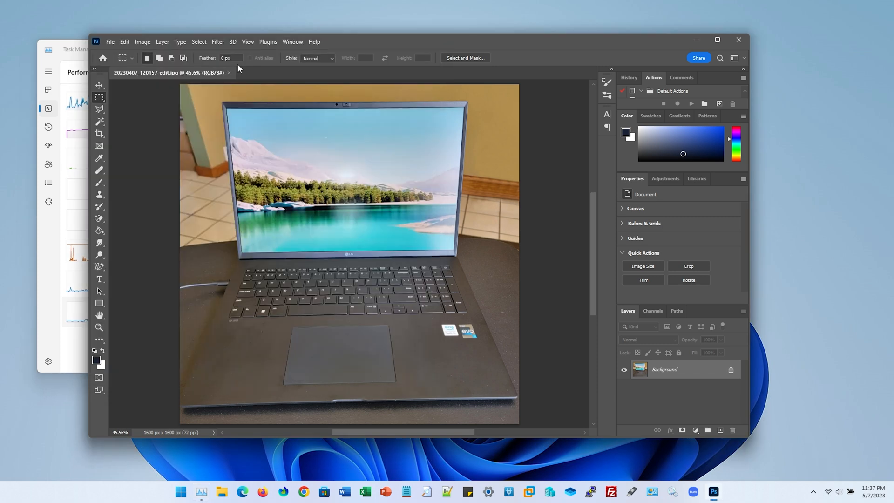
Run Photoshop's GPU Compatibility check, dismiss its report, and close the laptop photo and Photoshop
left_click(314, 42)
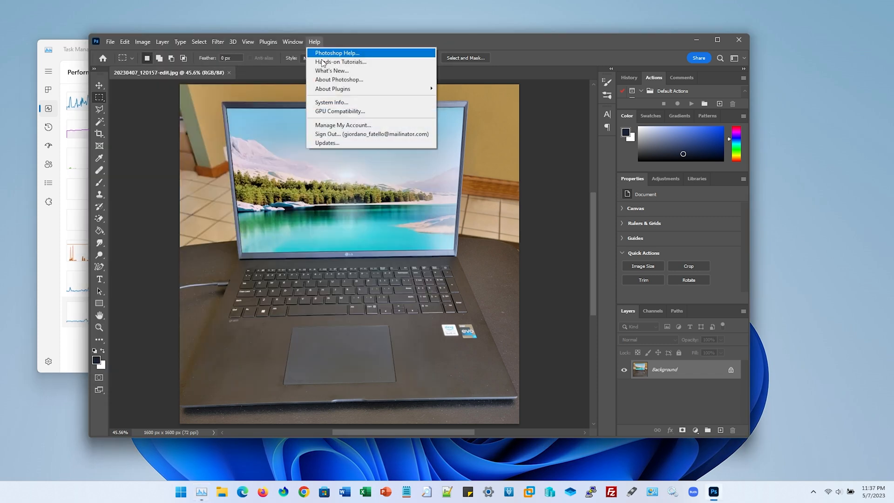
left_click(342, 112)
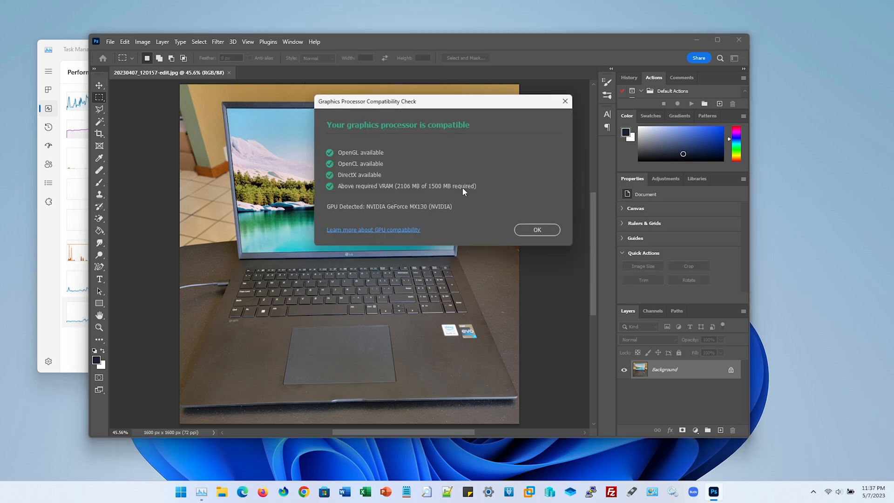
left_click(536, 230)
key("ctrl+w")
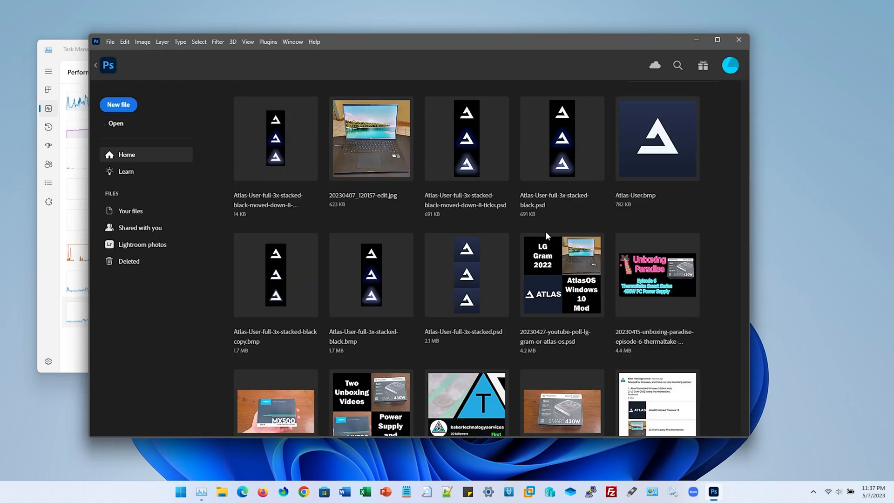
left_click(739, 40)
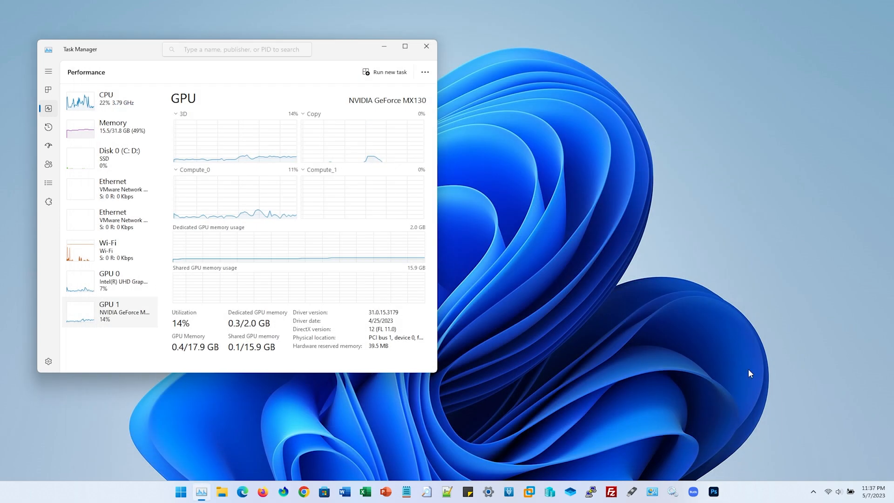